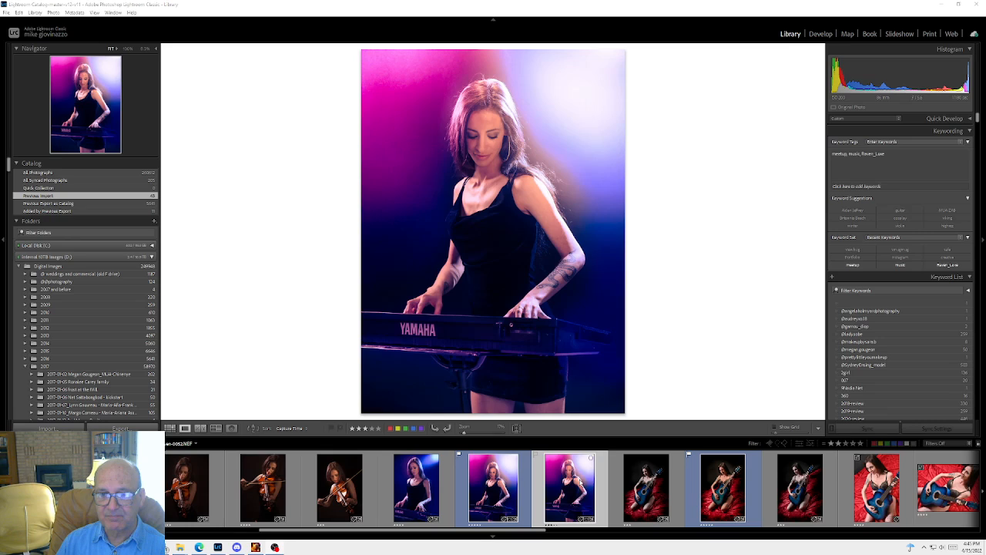
Step: Open the keyboard player photo for developing and reset all of its adjustments
key(d)
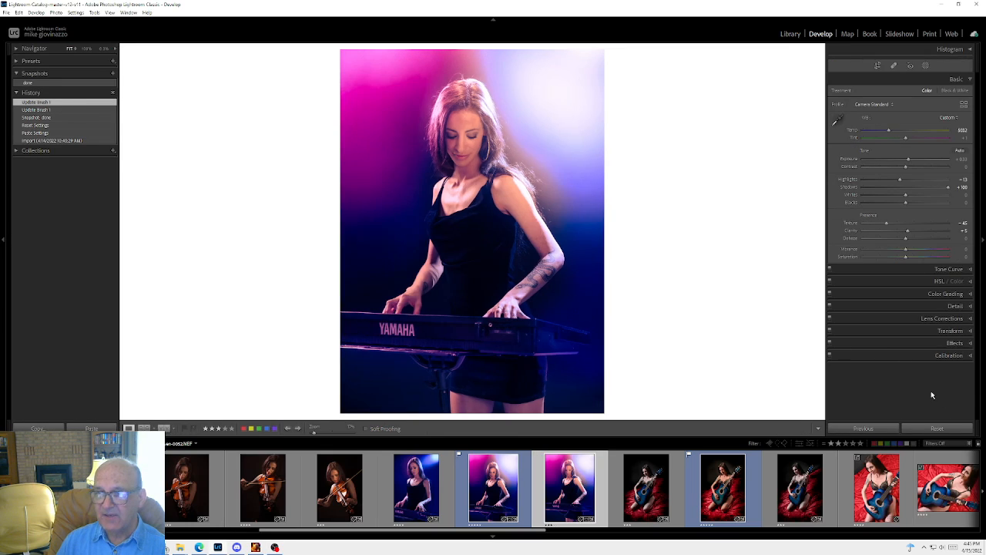
click(937, 428)
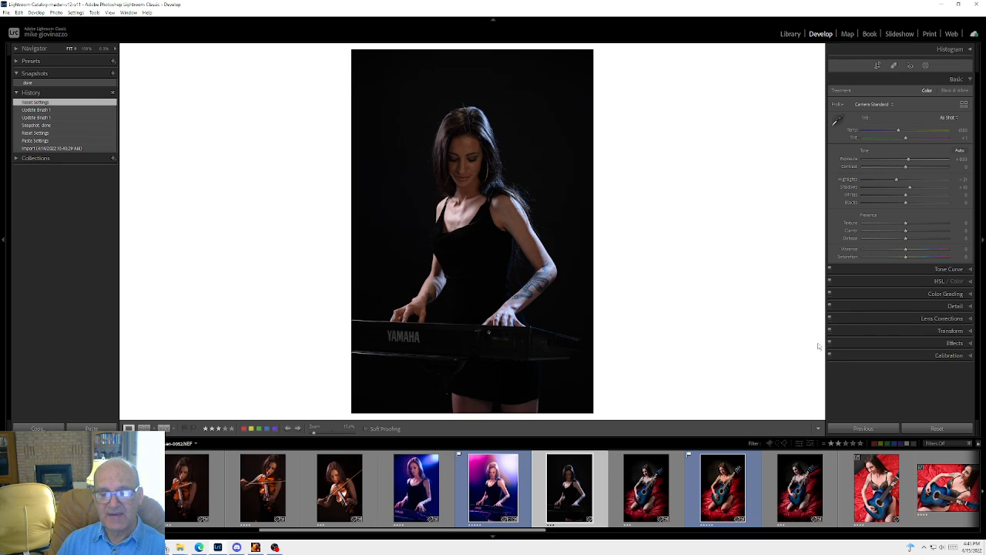
key(ctrl+z)
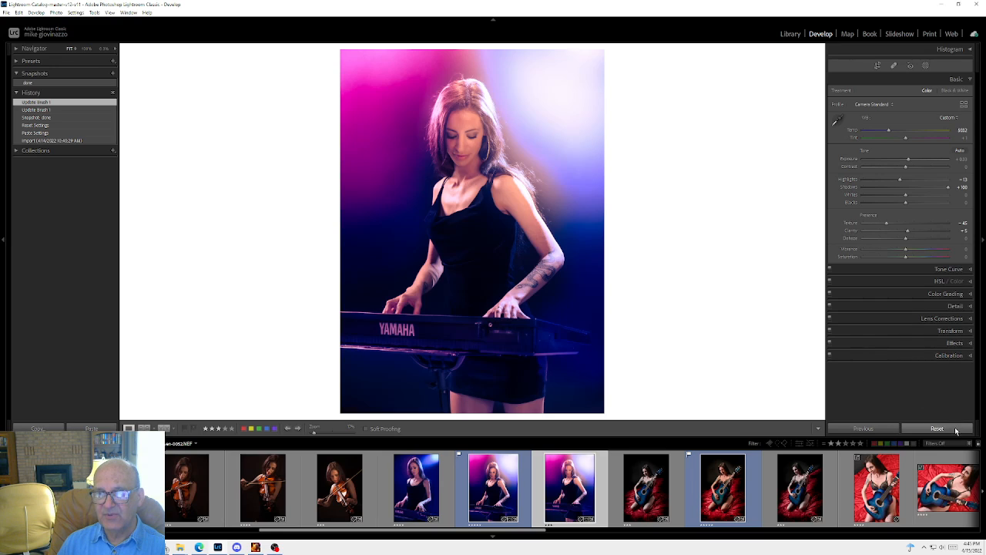
click(937, 428)
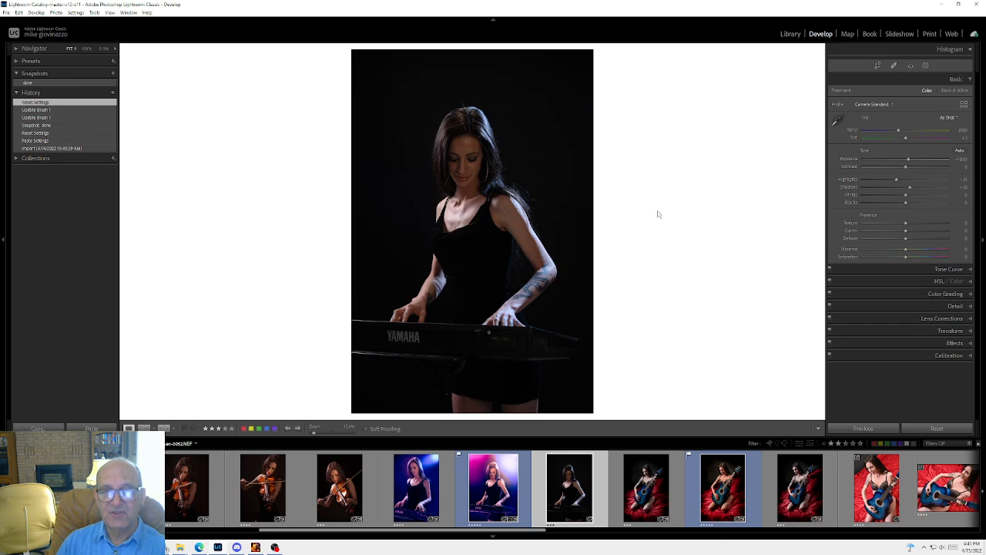
Step: Crop a narrow strip off the top of the photo, keeping the full width
key(r)
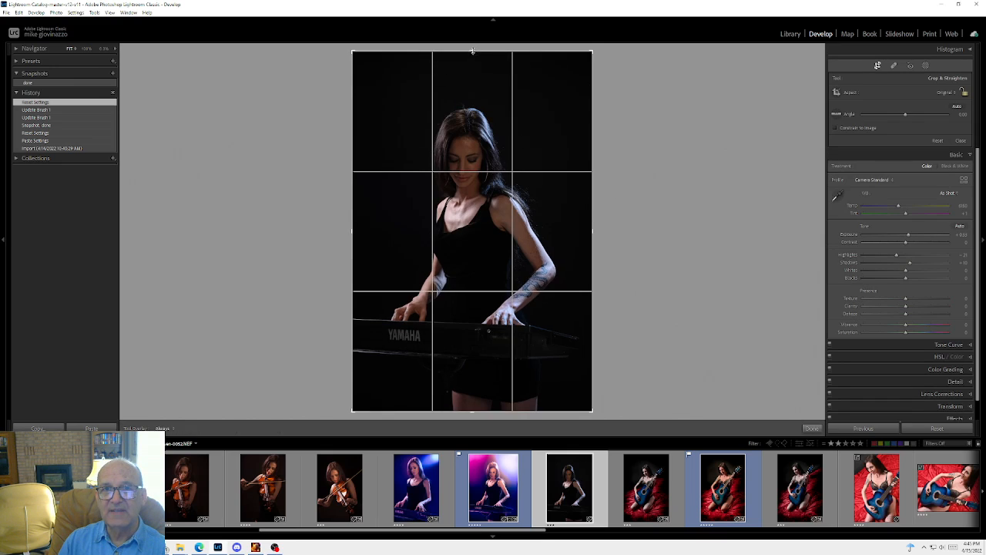
mouse_move(472, 51)
mouse_down()
mouse_move(467, 73)
mouse_move(464, 63)
mouse_up()
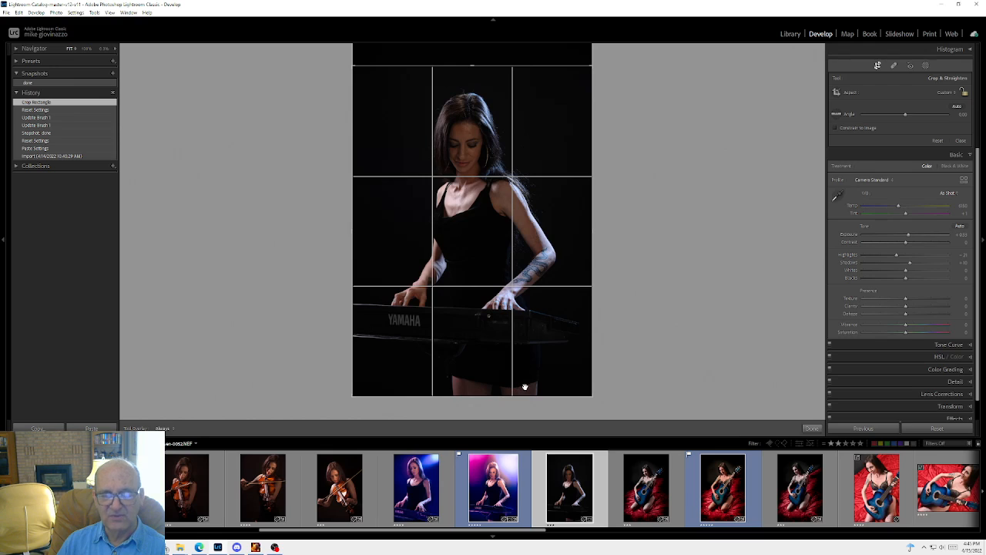
key(Return)
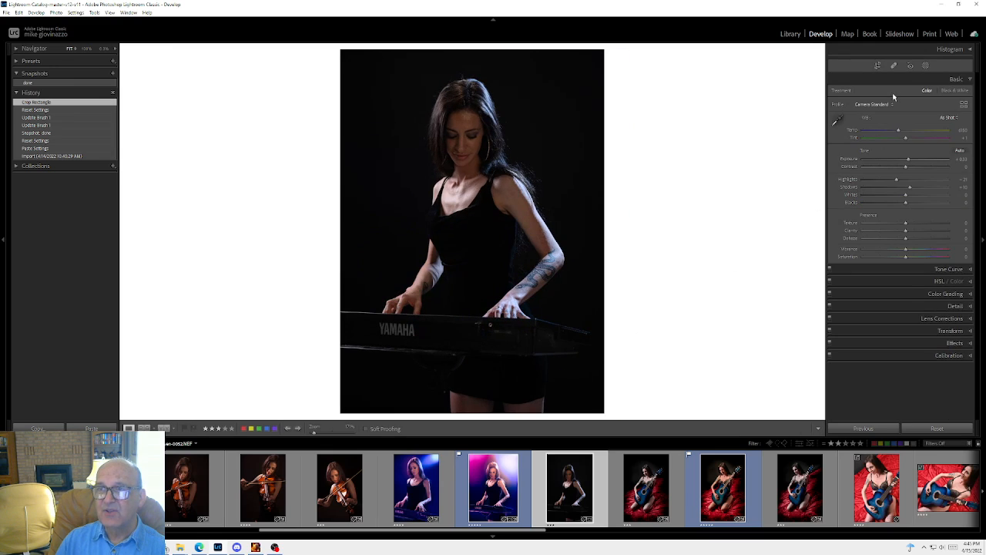
Step: Create a brush mask with brush size 12 and paint it along the whole Yamaha keyboard
click(926, 66)
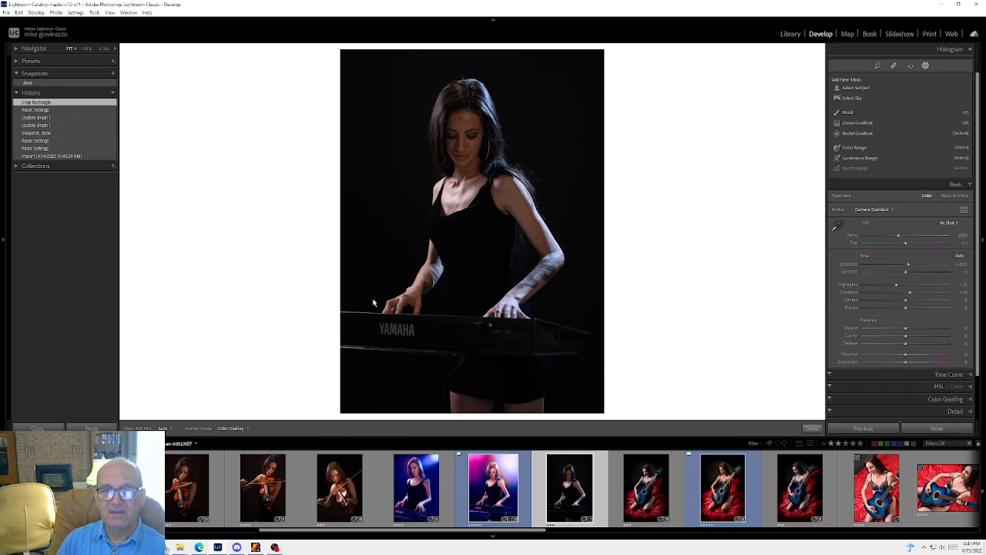
click(847, 113)
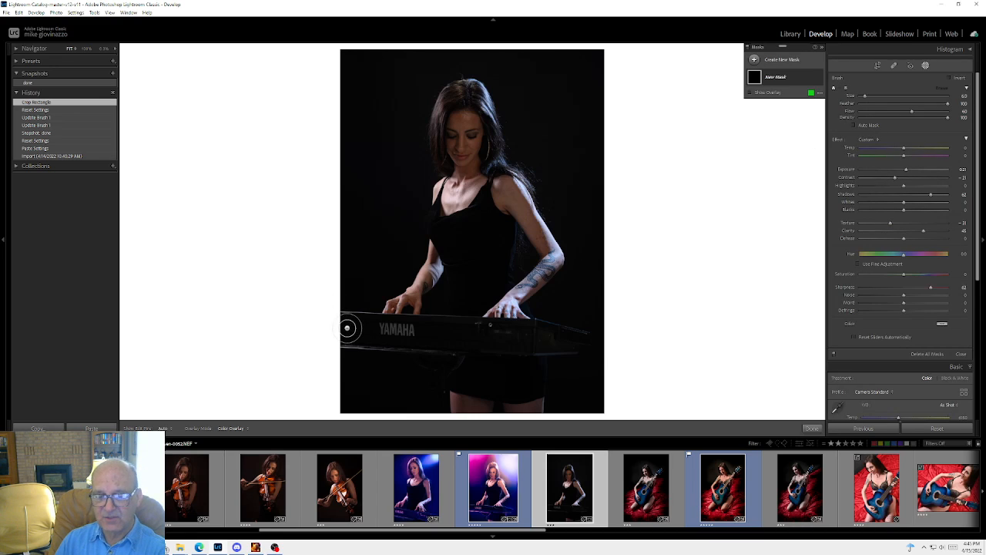
scroll(346, 326, up, 5)
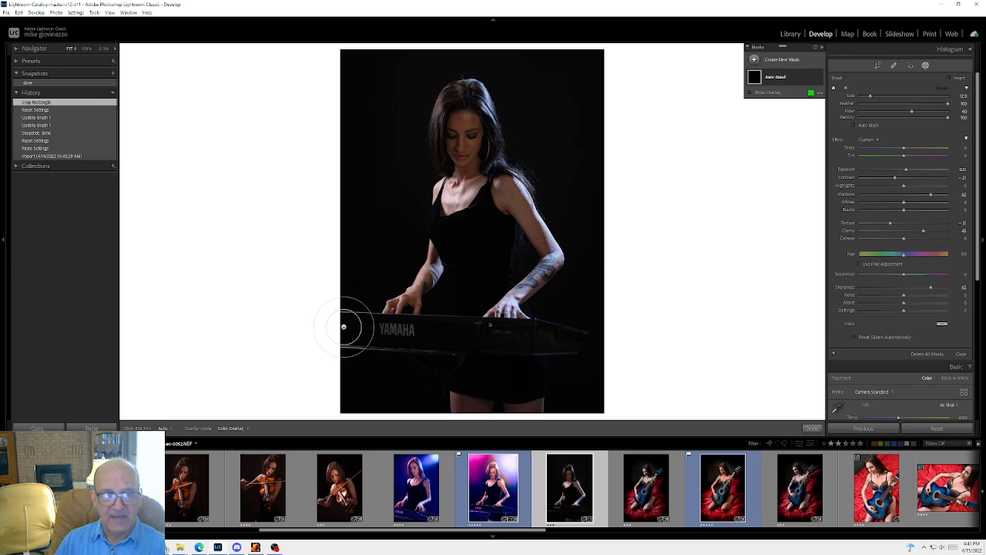
click(352, 327)
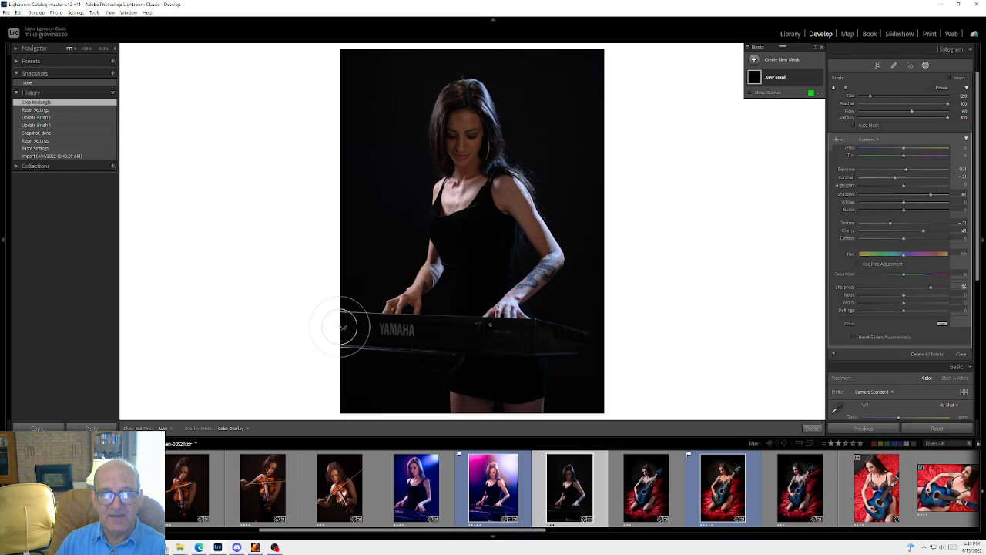
mouse_move(353, 327)
mouse_down()
mouse_move(590, 341)
mouse_move(578, 336)
mouse_up()
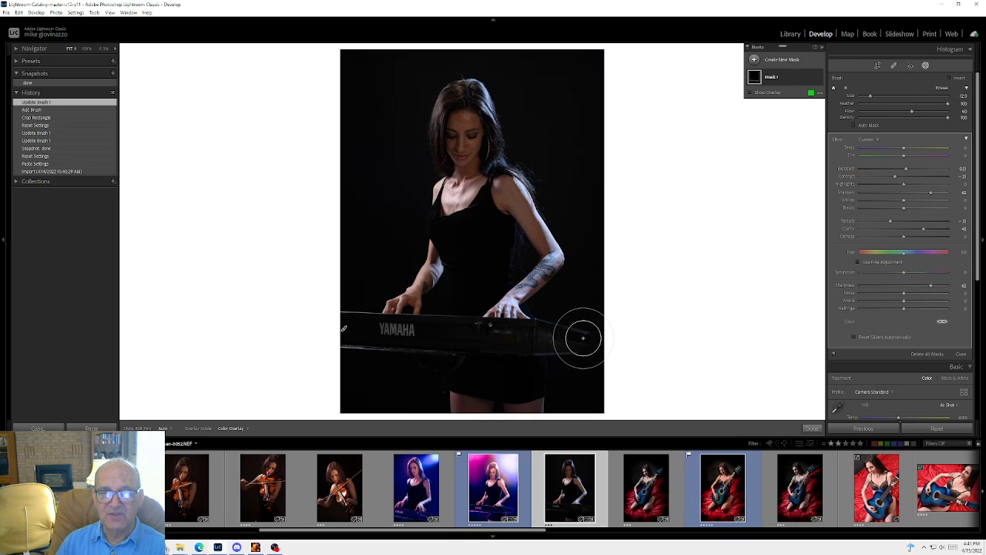
key(o)
key(o)
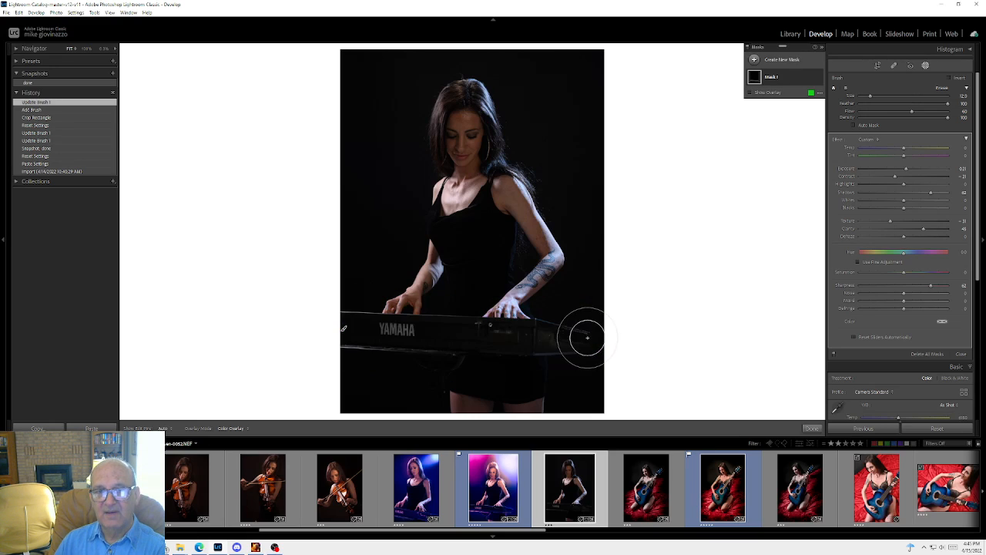
Step: Reset the keyboard mask's effects and set exposure to about 3.10, clarity to 84 and texture to about 43
double_click(838, 140)
key(o)
drag(905, 171, 937, 169)
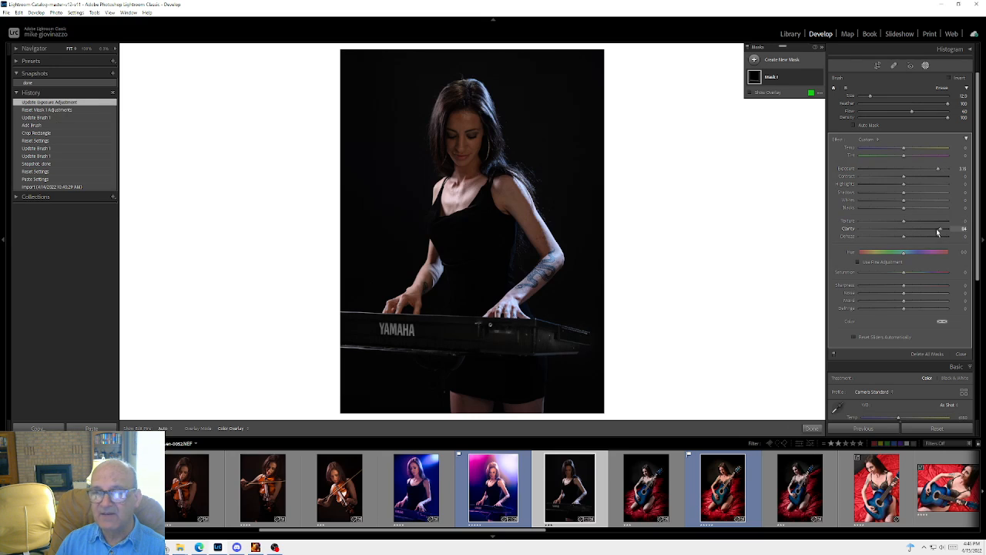
mouse_move(938, 232)
mouse_down()
mouse_move(906, 235)
mouse_move(923, 223)
mouse_up()
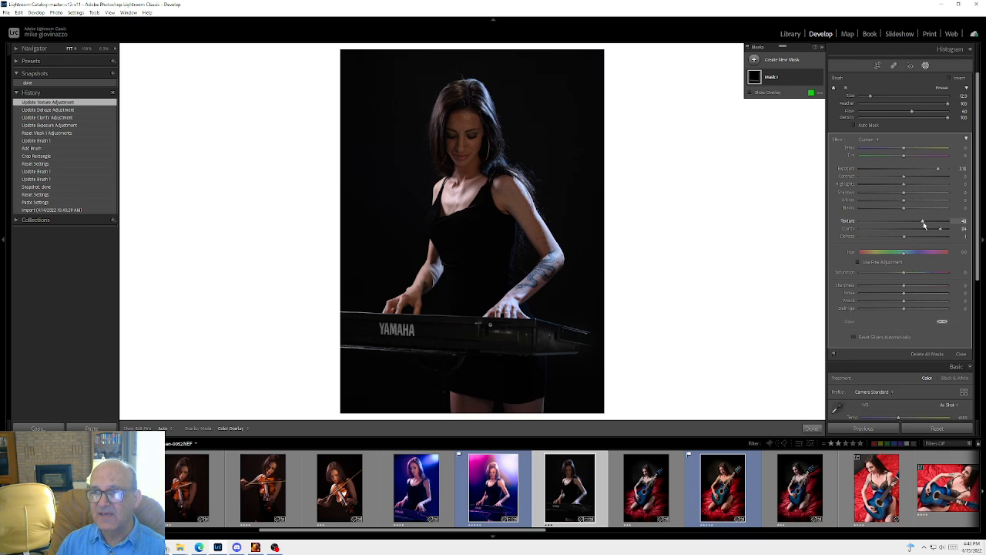
Step: Tint the keyboard mask with a magenta-pink colour at about 99% saturation
click(941, 321)
mouse_move(901, 331)
mouse_down()
mouse_move(890, 325)
mouse_move(910, 323)
mouse_up()
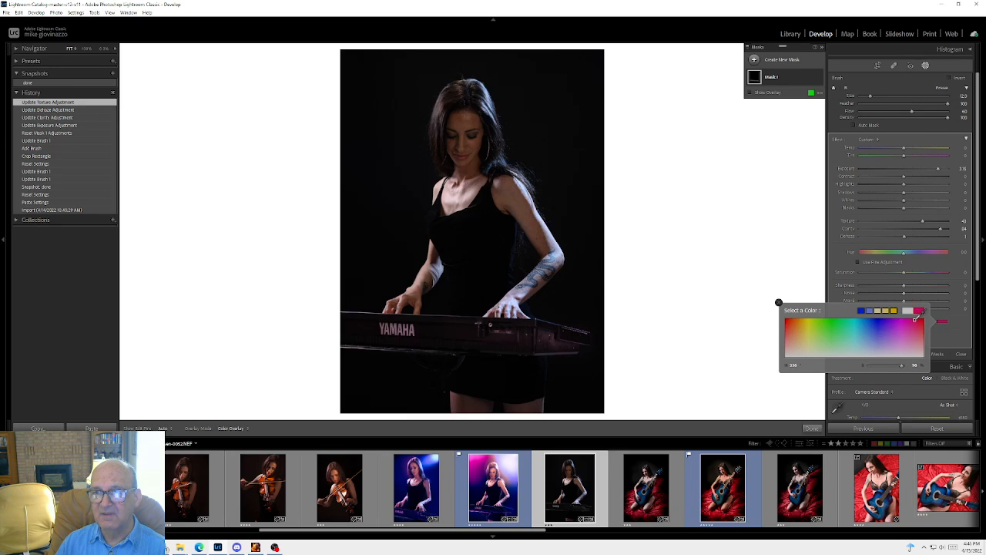
drag(914, 319, 914, 318)
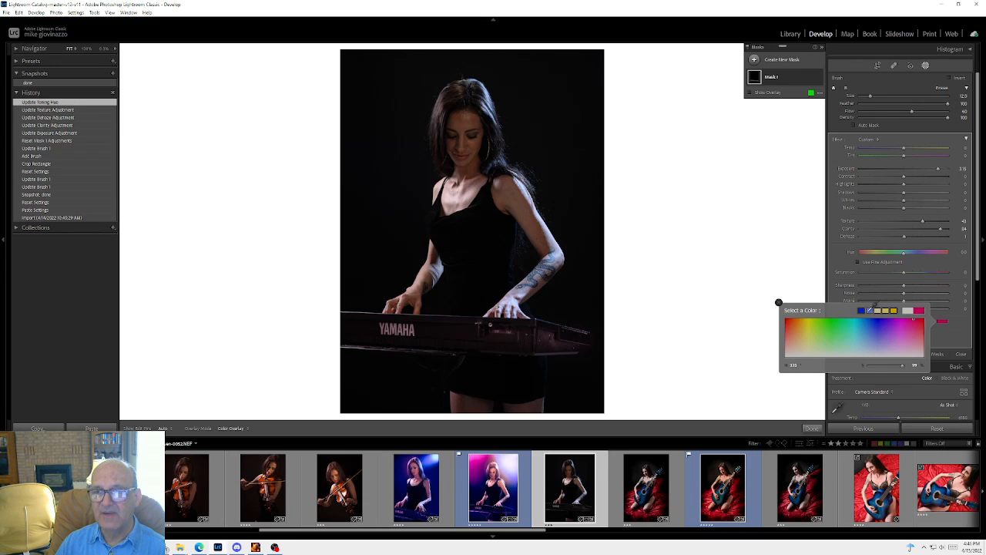
click(778, 303)
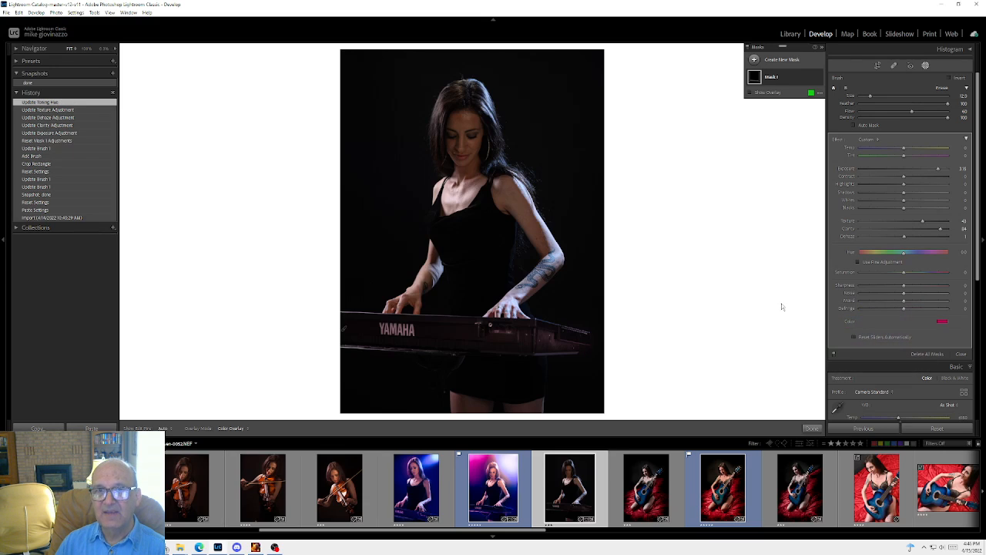
Step: Add a radial gradient mask around the woman's face and centre it on her face
click(776, 60)
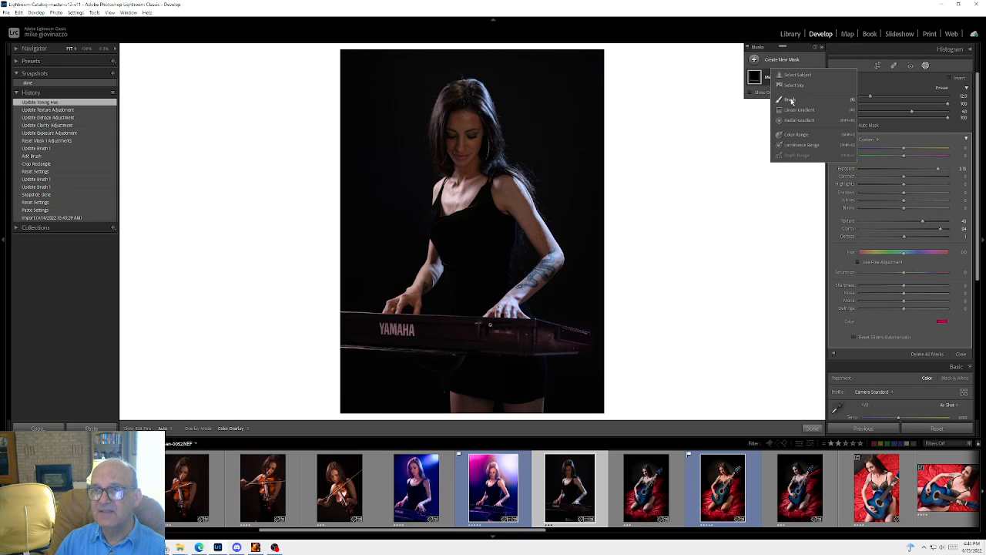
click(793, 121)
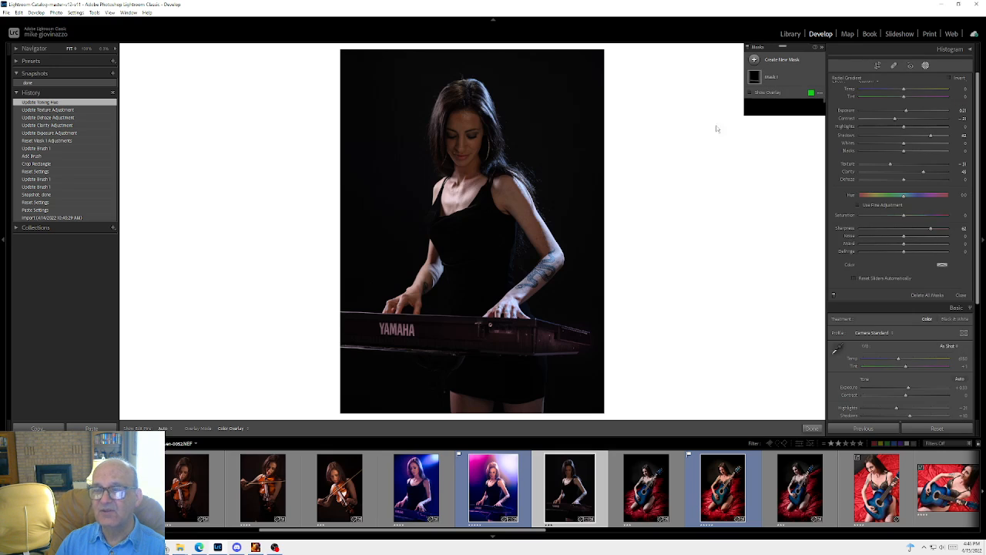
drag(457, 138, 495, 203)
drag(457, 138, 461, 147)
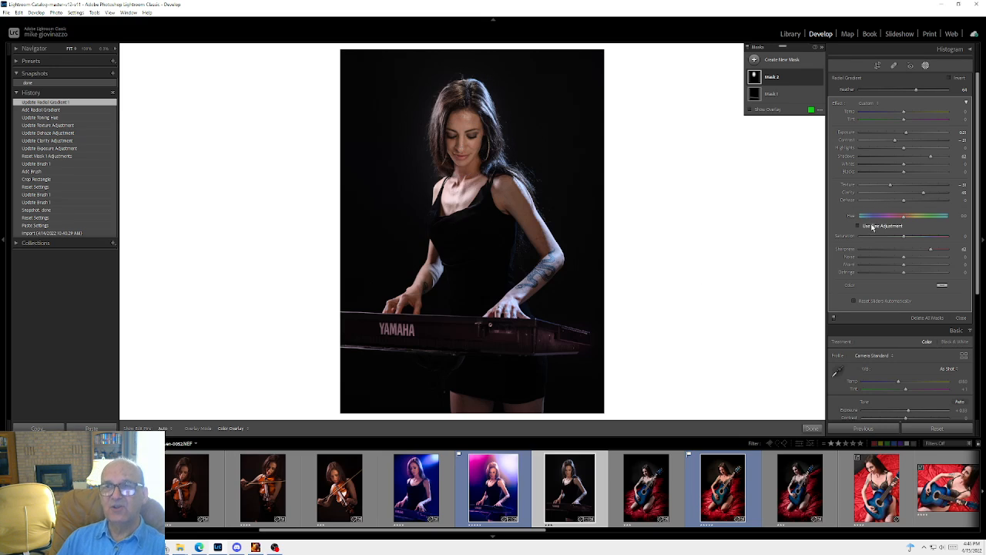
Step: Add another large radial gradient mask centred near the photo's upper-left corner
click(777, 60)
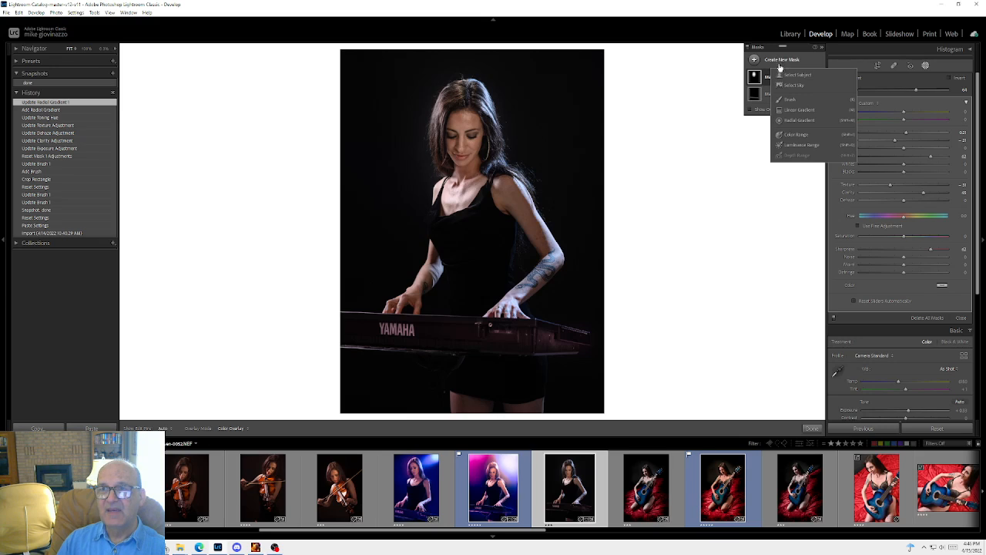
click(801, 121)
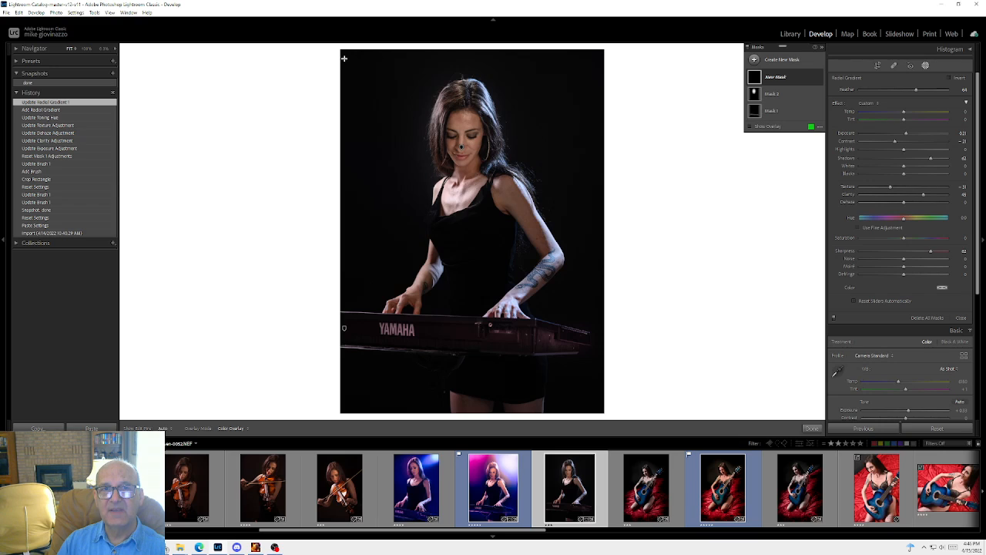
drag(344, 58, 489, 214)
drag(347, 62, 341, 71)
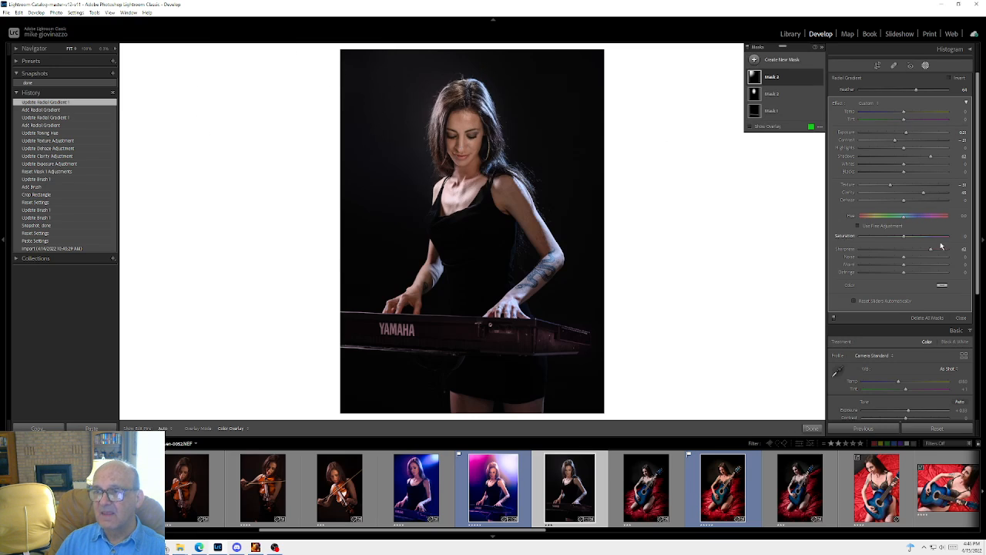
click(942, 285)
click(885, 282)
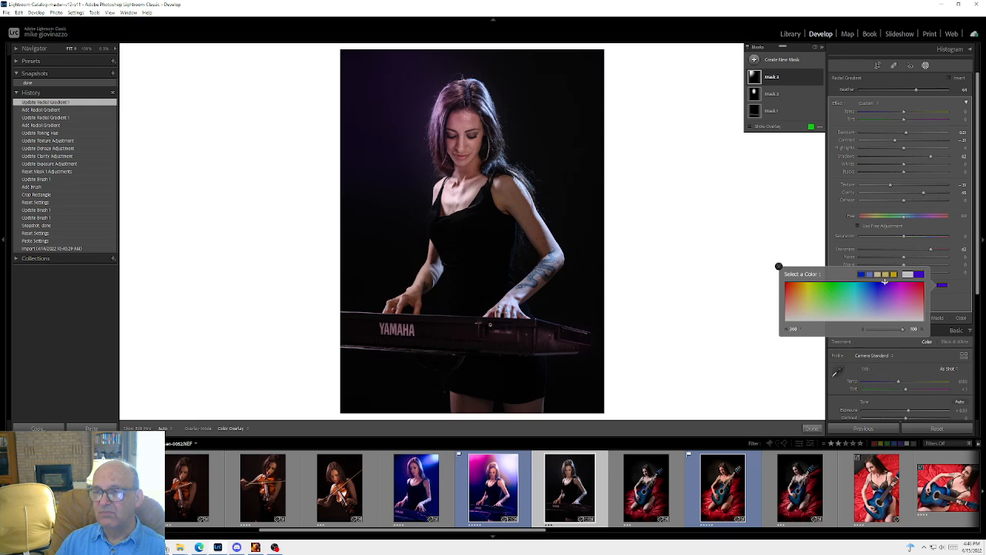
double_click(874, 283)
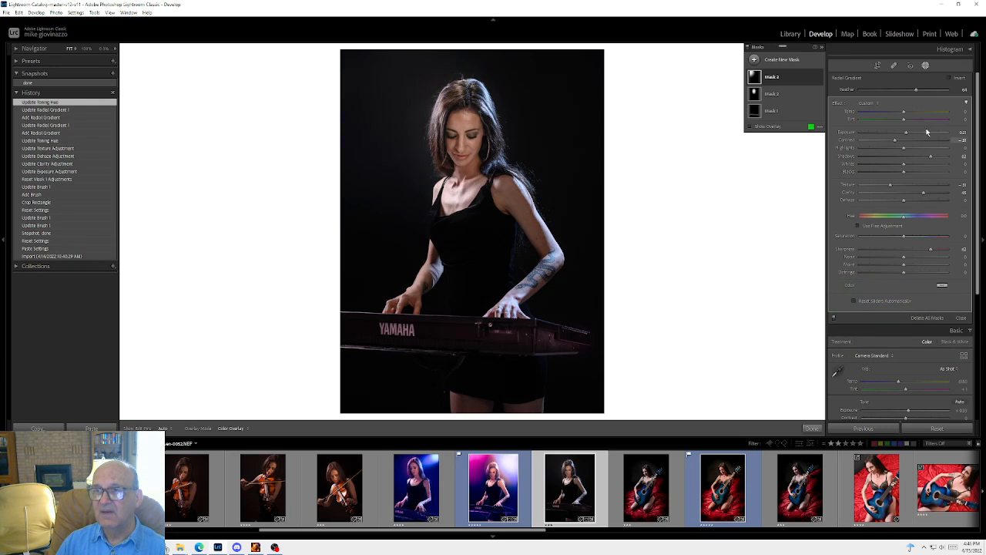
Step: Set the corner gradient's exposure to about 2.69 and temperature to -100, and nudge it slightly closer to the corner
drag(906, 132, 851, 116)
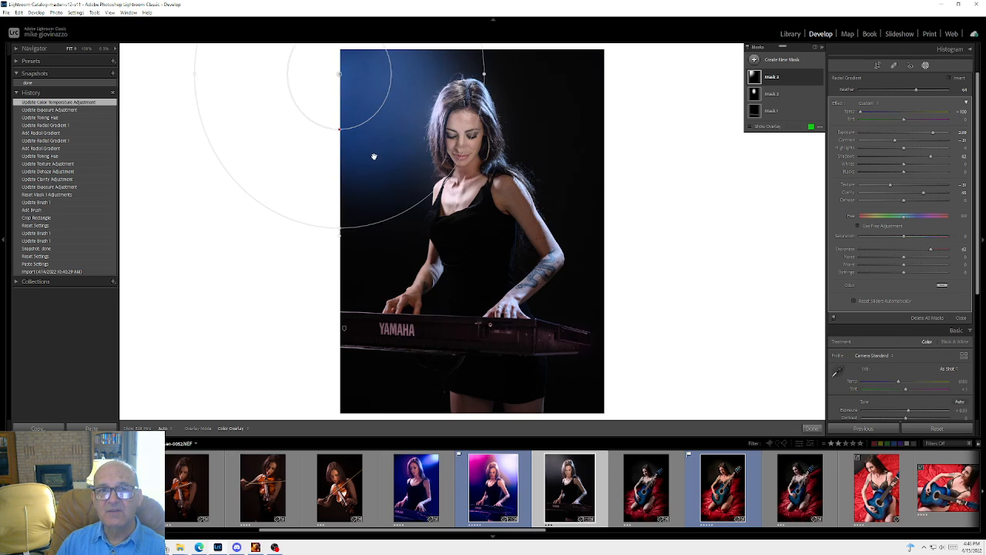
drag(339, 74, 342, 68)
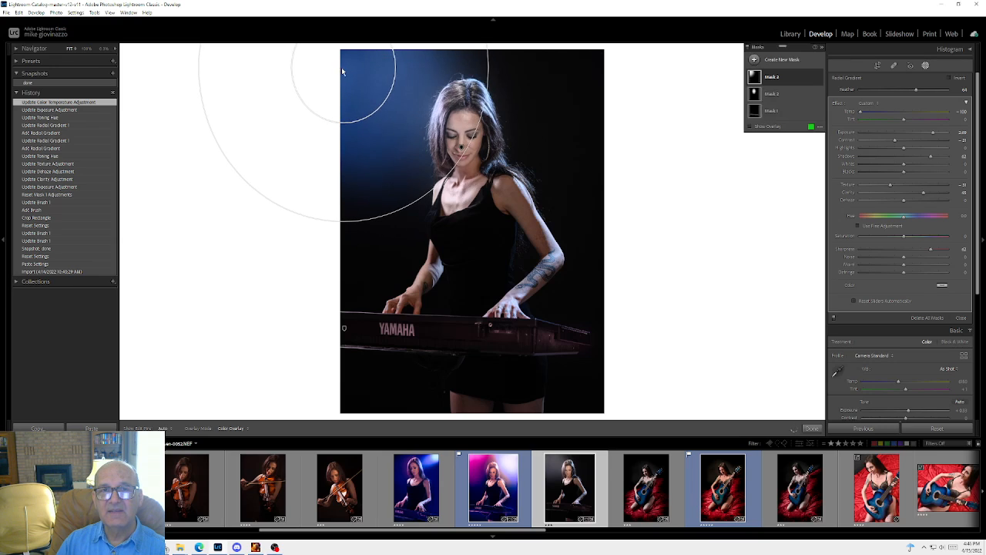
Step: Duplicate the blue corner gradient mask and move the copy lower, centred just outside the photo's left edge
right_click(344, 73)
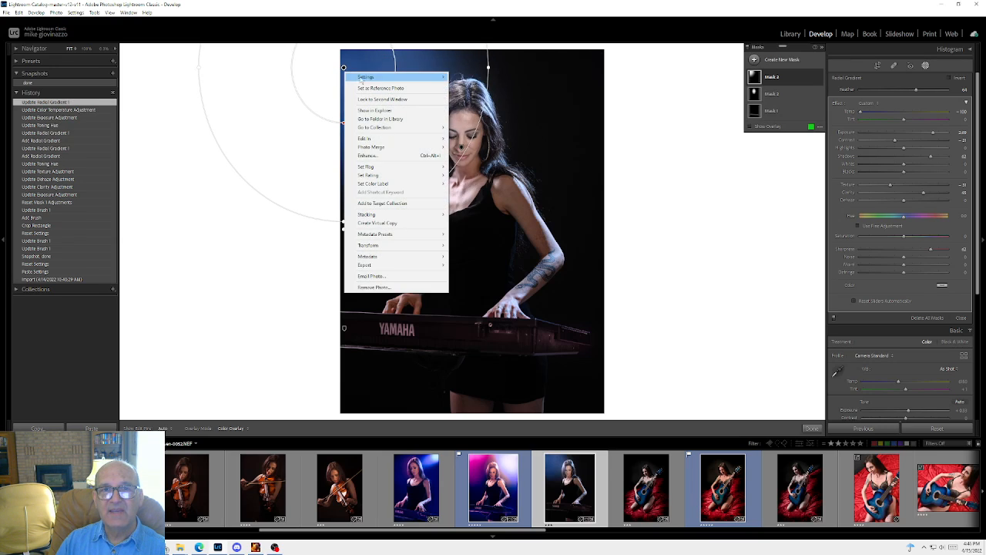
right_click(770, 80)
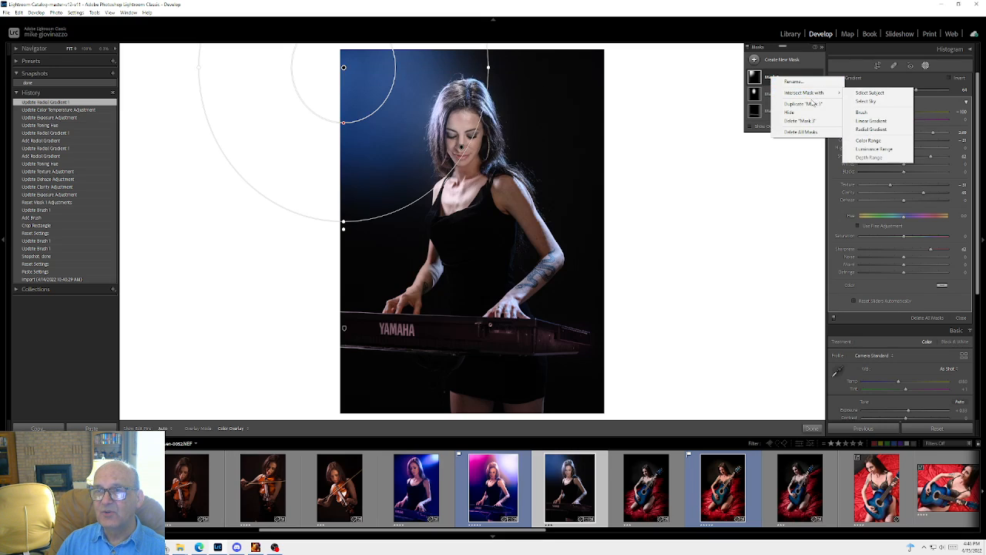
click(812, 102)
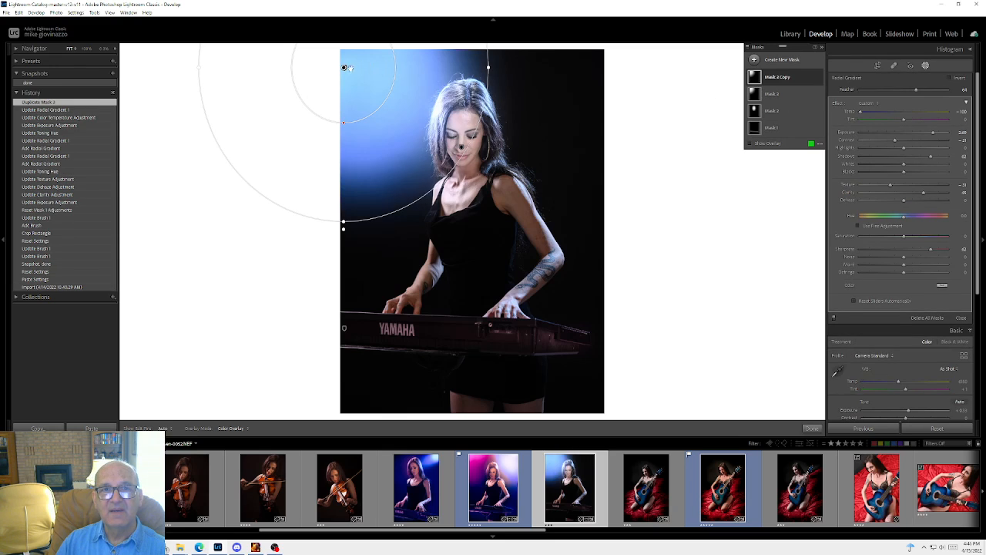
drag(345, 68, 312, 148)
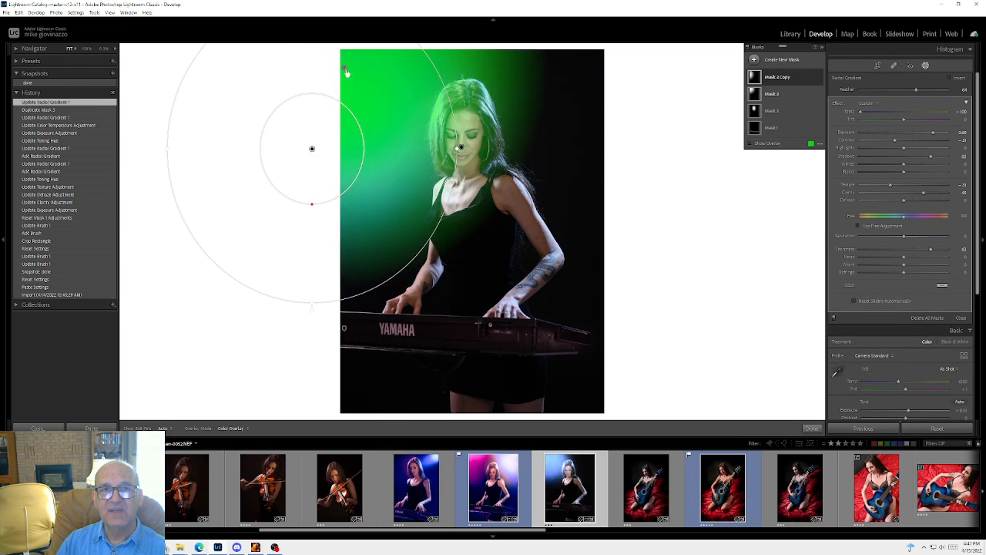
Step: Move the original blue gradient up into the photo's top-left corner and narrow the duplicated gradient into a vertical oval
click(344, 68)
drag(344, 69, 351, 50)
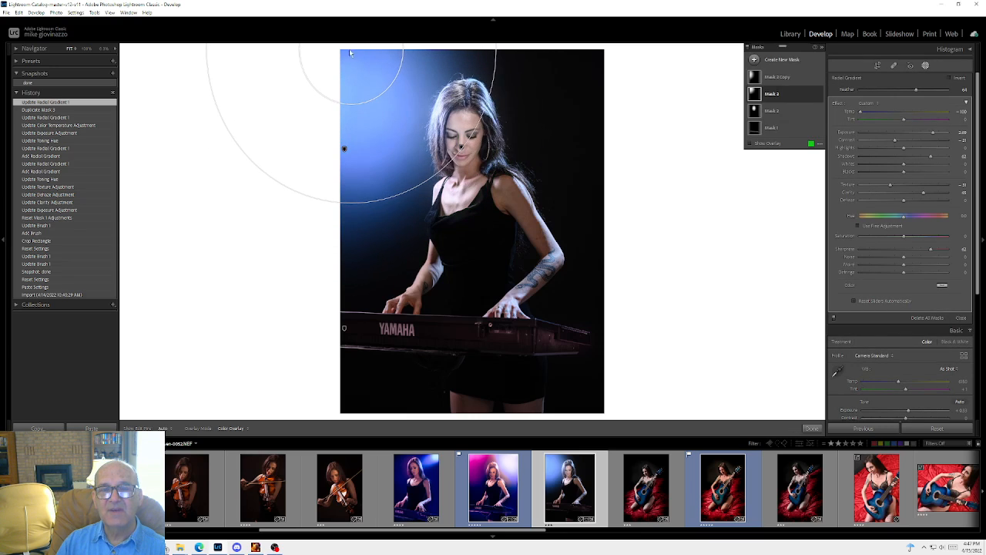
click(344, 150)
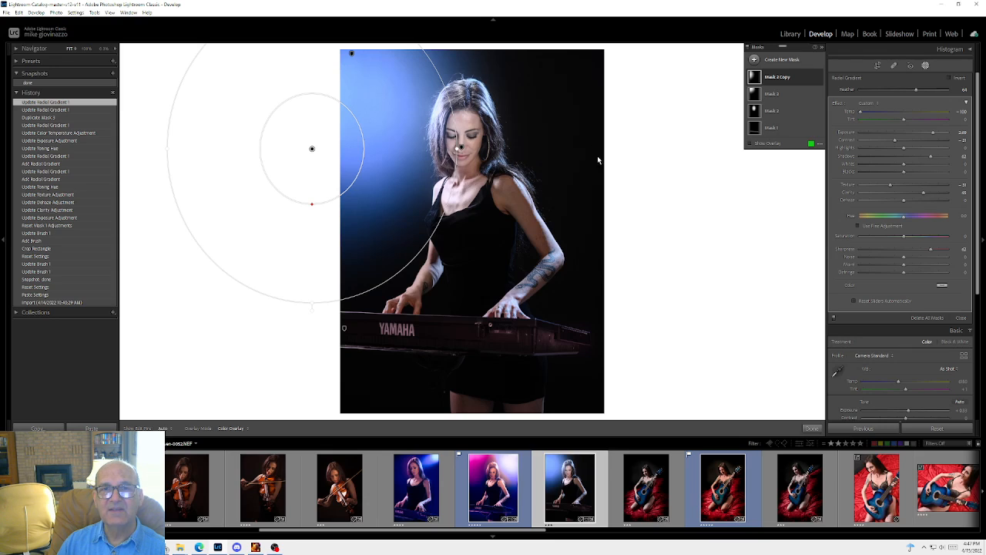
drag(457, 148, 412, 148)
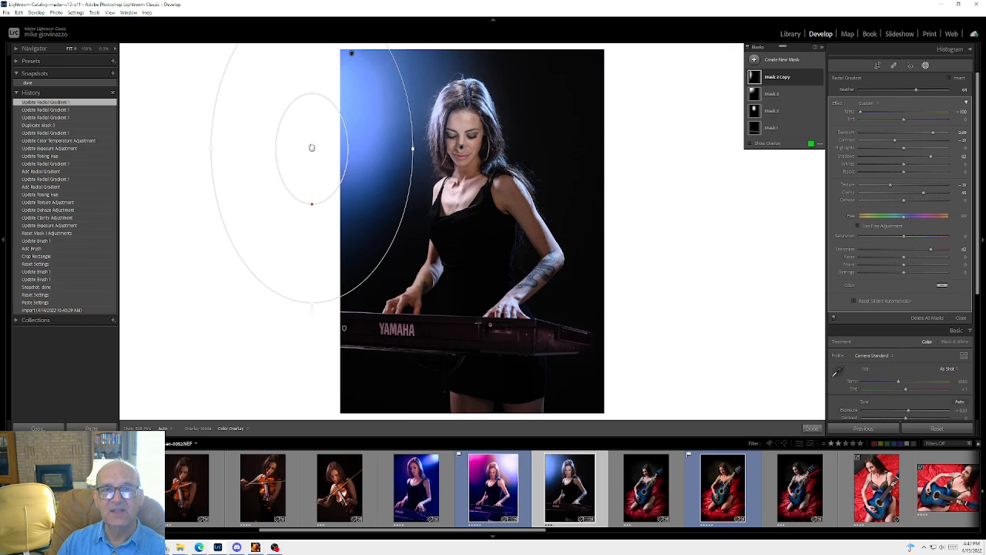
Step: Shift the vertical blue gradient slightly toward the photo, flatten the corner blue gradient and nudge it slightly down and inward
drag(312, 148, 331, 134)
click(352, 54)
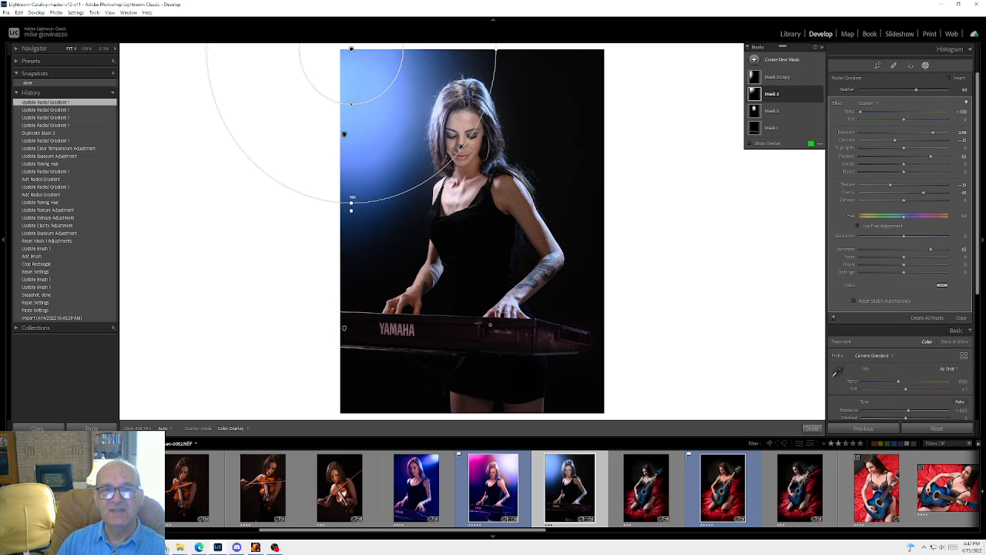
drag(352, 203, 352, 143)
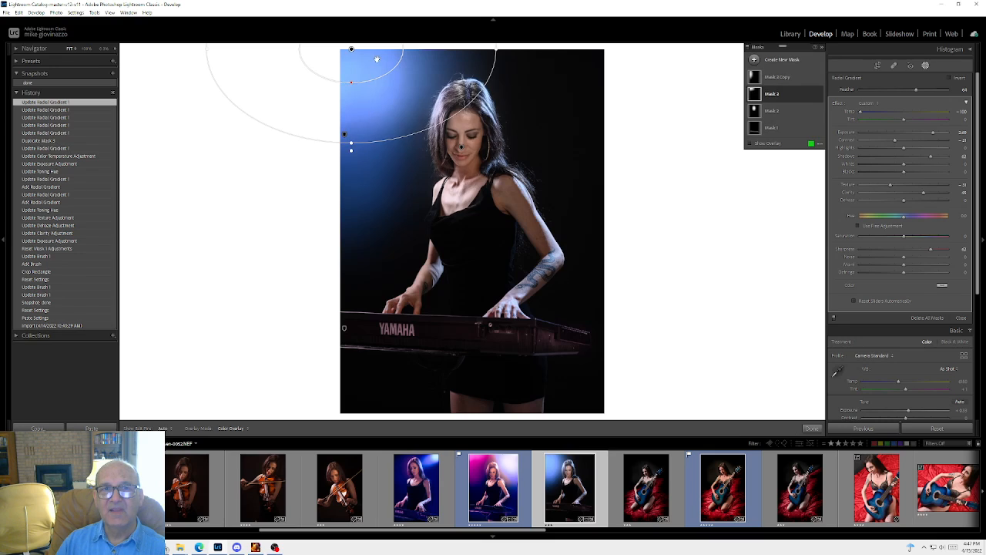
drag(351, 50, 357, 65)
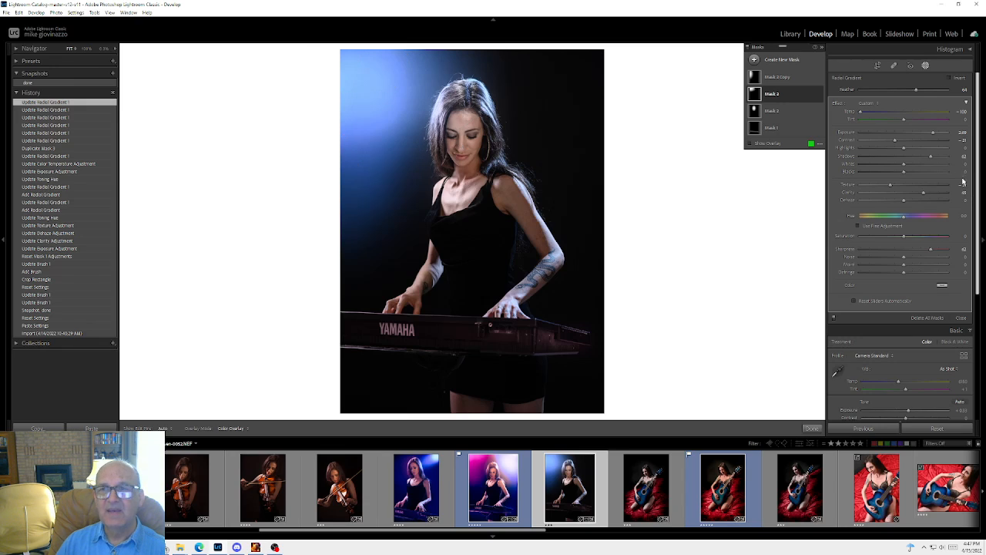
Step: Add a wide radial gradient mask centred near the photo's upper-right corner
click(783, 60)
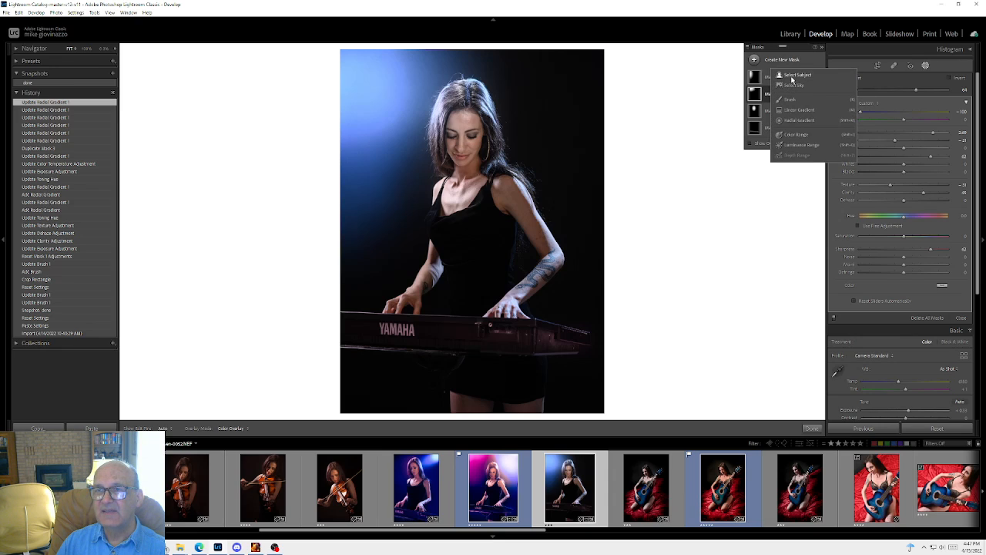
click(797, 122)
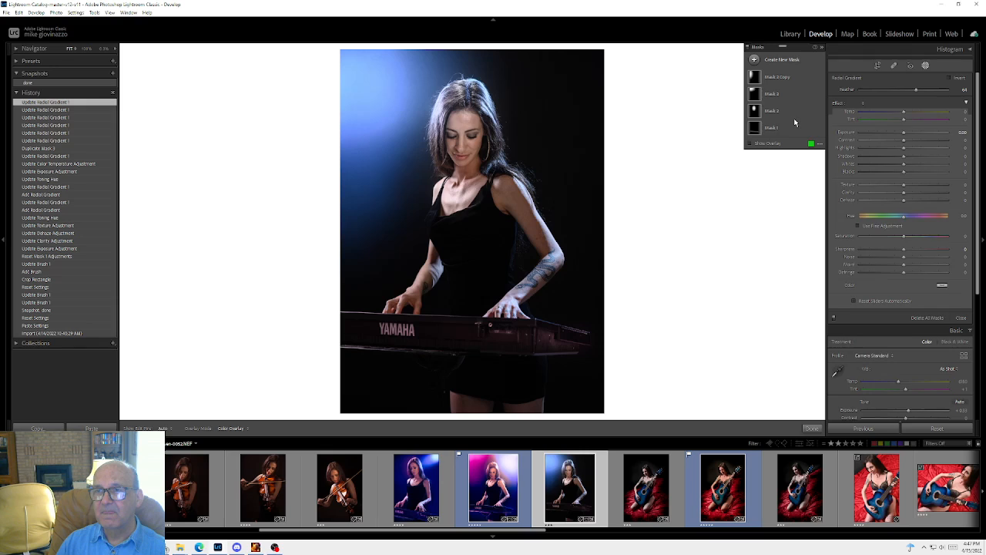
drag(549, 57, 694, 143)
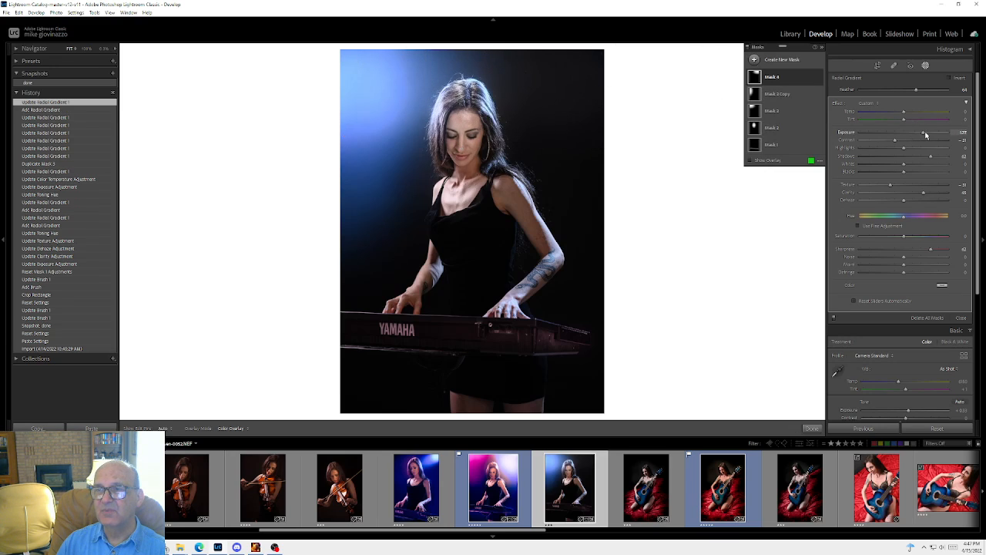
Step: Brighten the upper-right gradient, set its temperature to 6 and tint to 100, and give it a saturated red colour
drag(926, 135, 907, 111)
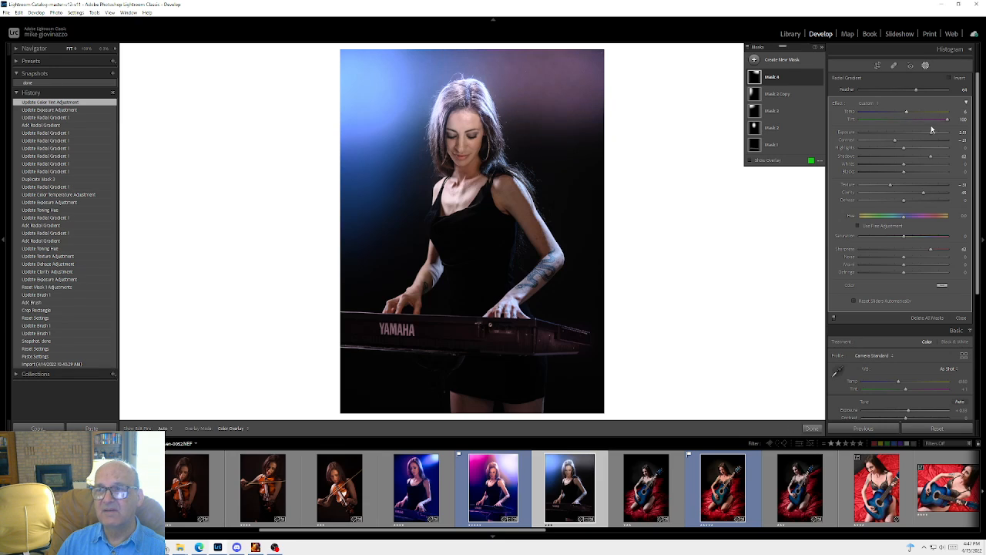
click(942, 285)
click(922, 274)
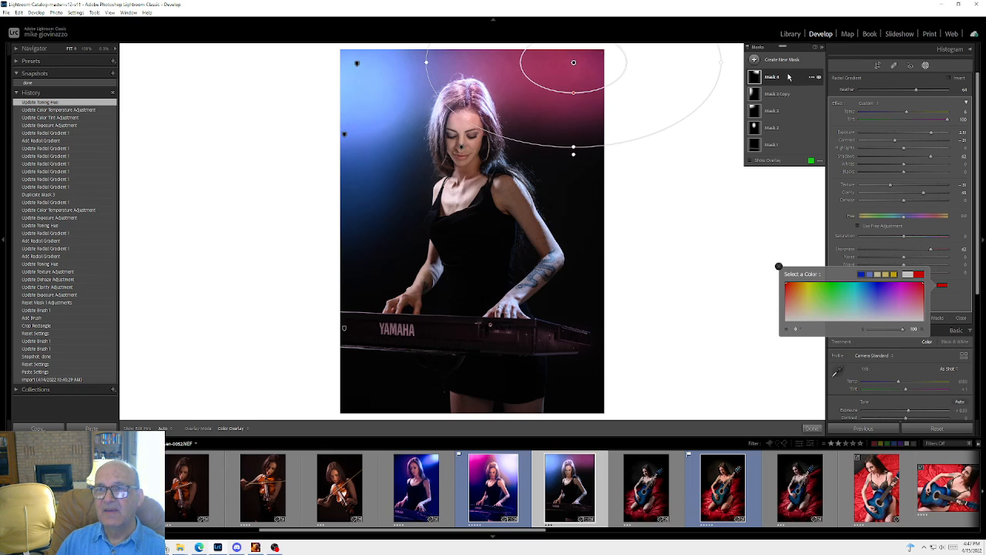
Step: Duplicate the red gradient mask, move the copy to the photo's upper right edge, tilt it diagonally and finish masking
click(814, 79)
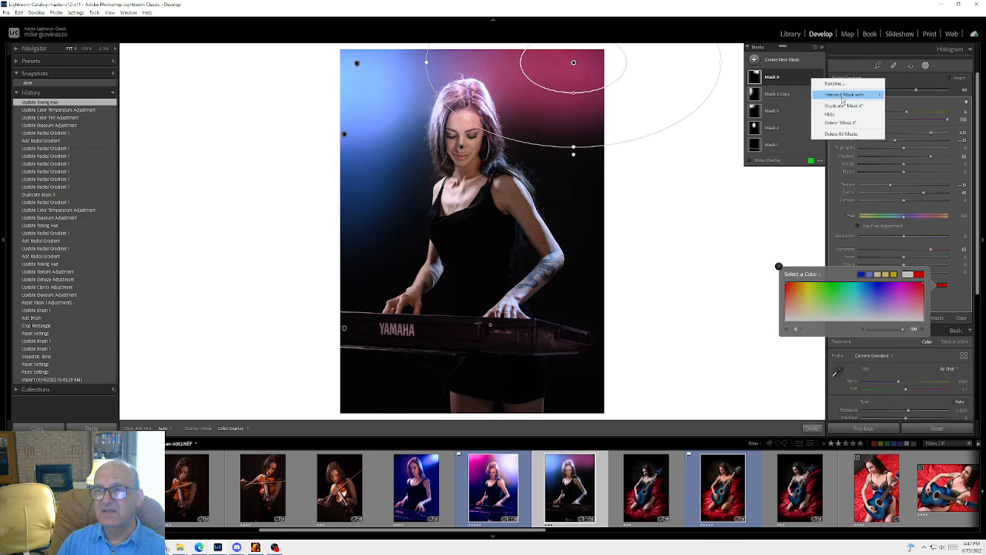
click(842, 106)
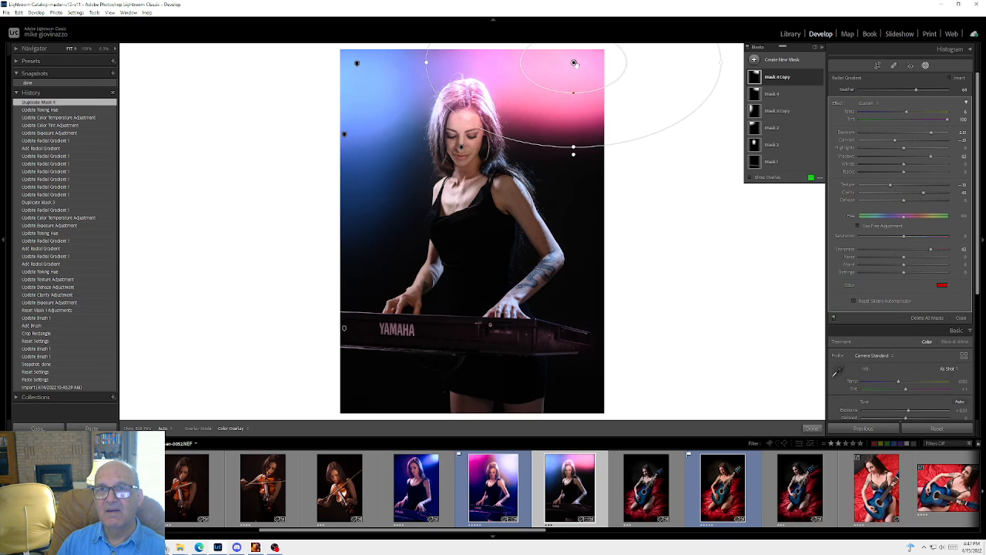
drag(580, 87, 622, 142)
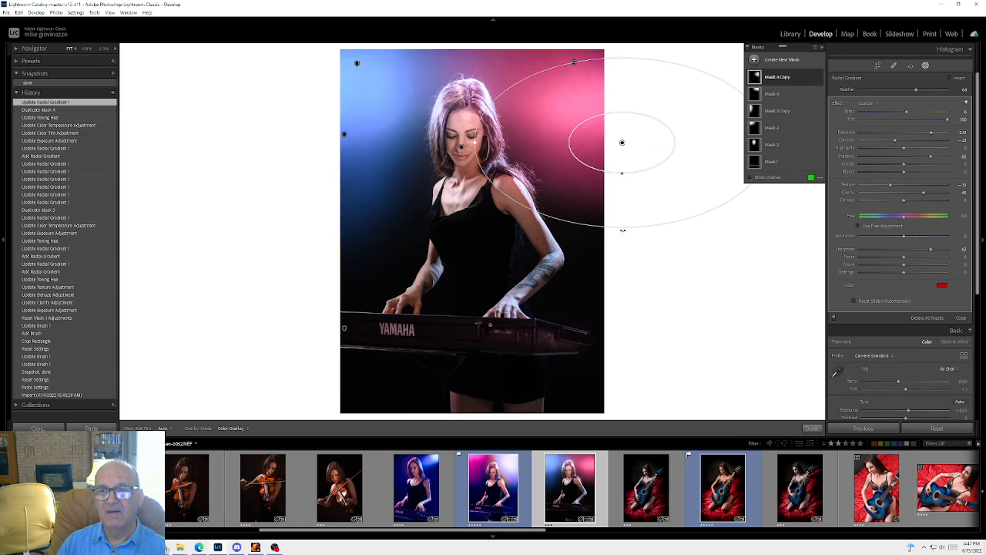
drag(618, 221, 667, 202)
drag(623, 143, 617, 93)
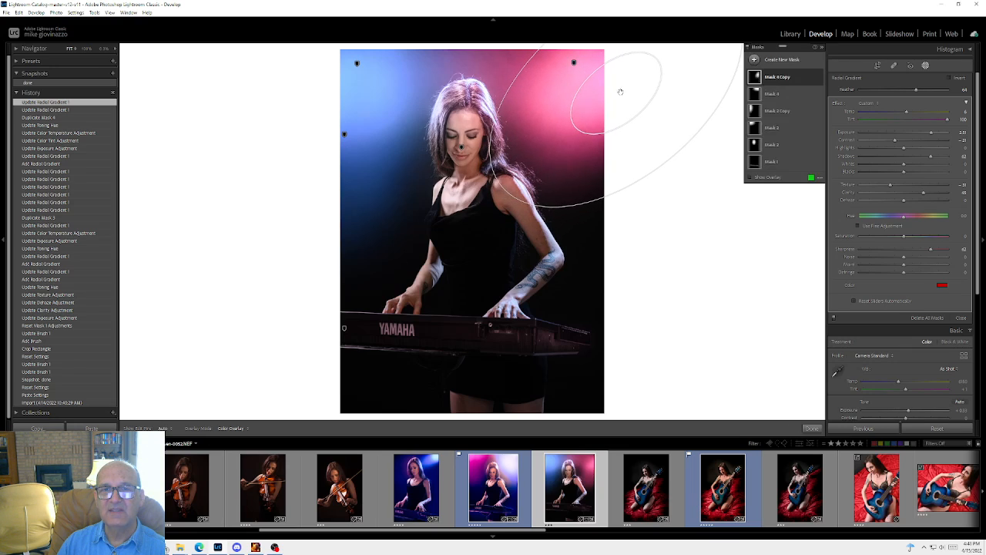
click(813, 427)
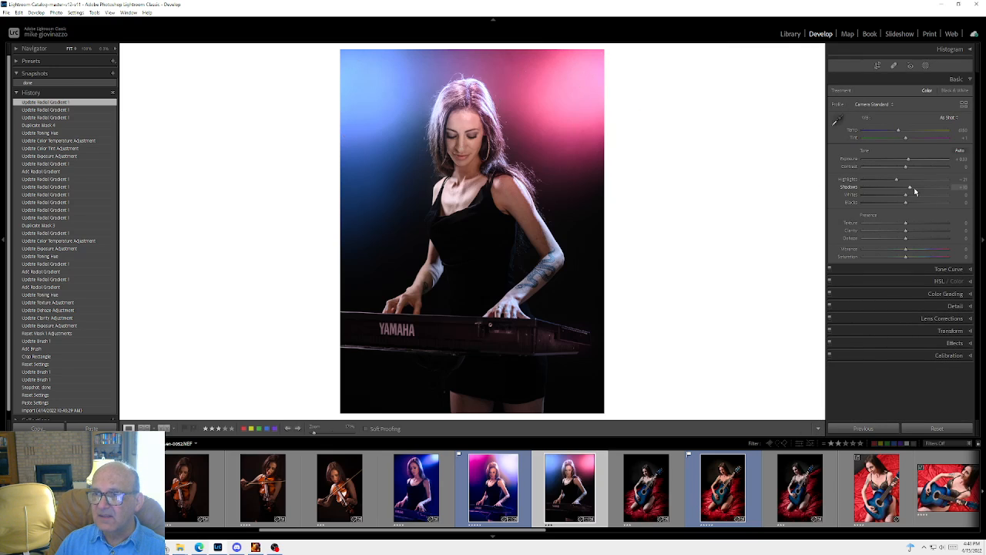
Step: Adjust the whole photo's shadows to about -16
drag(911, 187, 948, 188)
drag(927, 190, 922, 187)
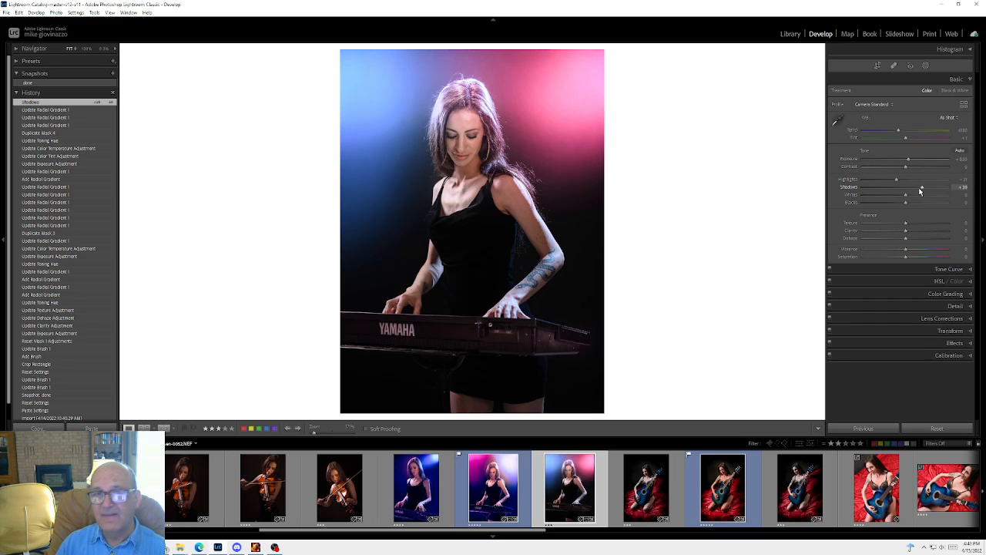
mouse_move(923, 188)
mouse_down()
mouse_move(957, 190)
mouse_move(914, 191)
mouse_up()
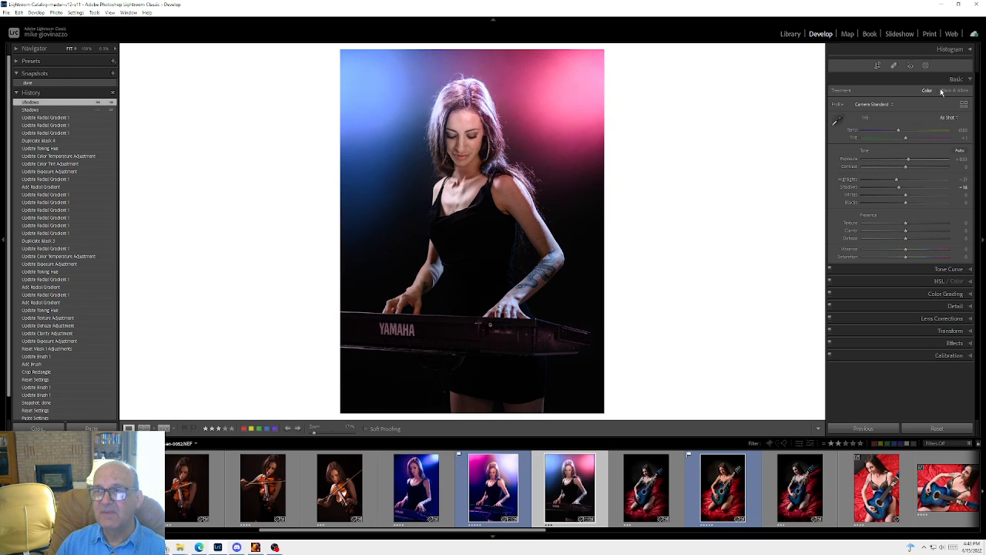
Step: Add a large radial gradient mask over the woman's torso and hands, with exposure about 0.9 and shadows 100, adjusting its lower edge slightly
click(925, 66)
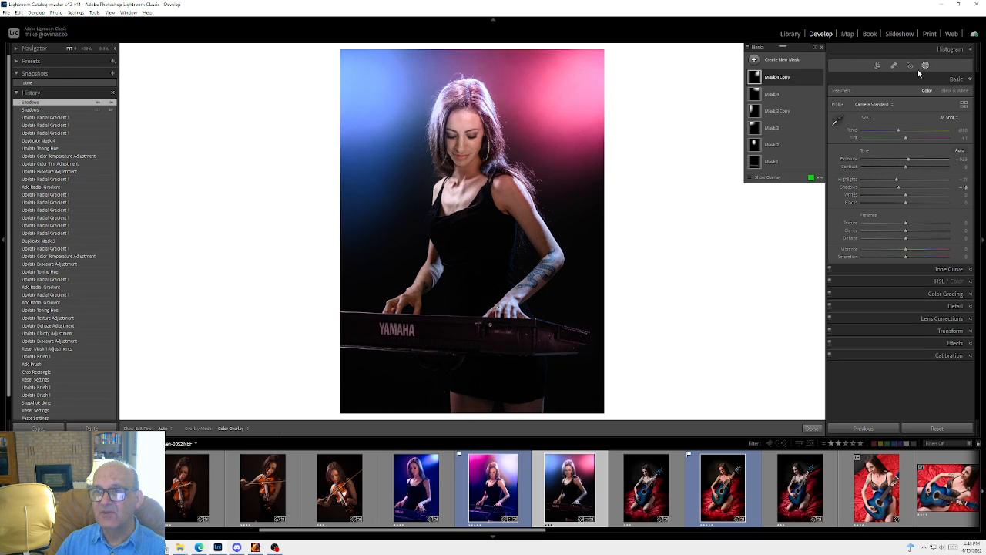
click(780, 60)
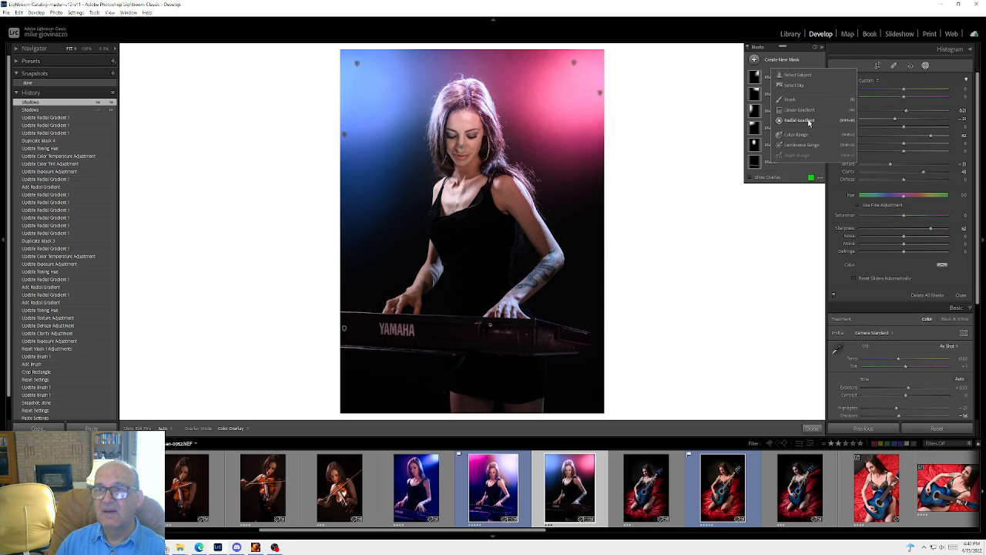
key(shift+r)
drag(464, 236, 575, 317)
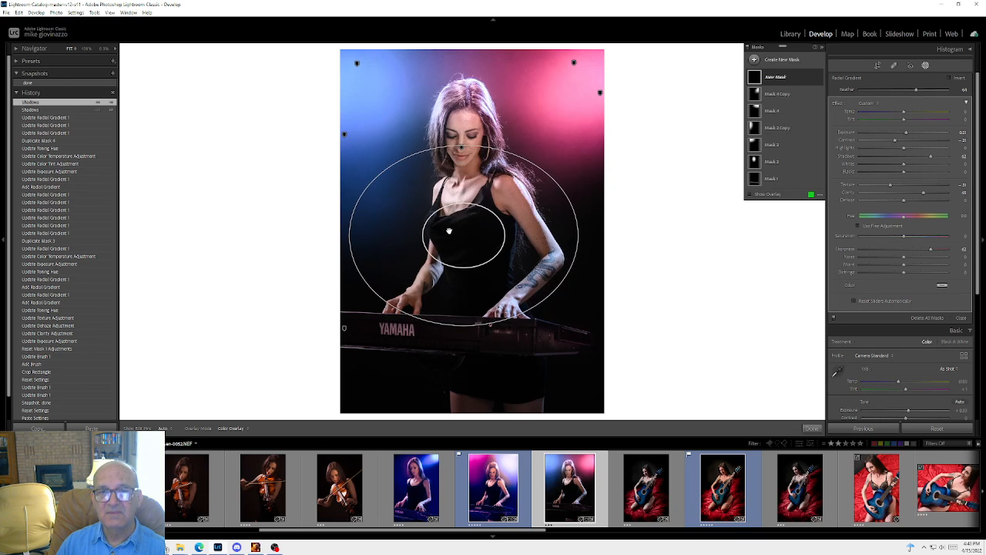
drag(463, 235, 466, 248)
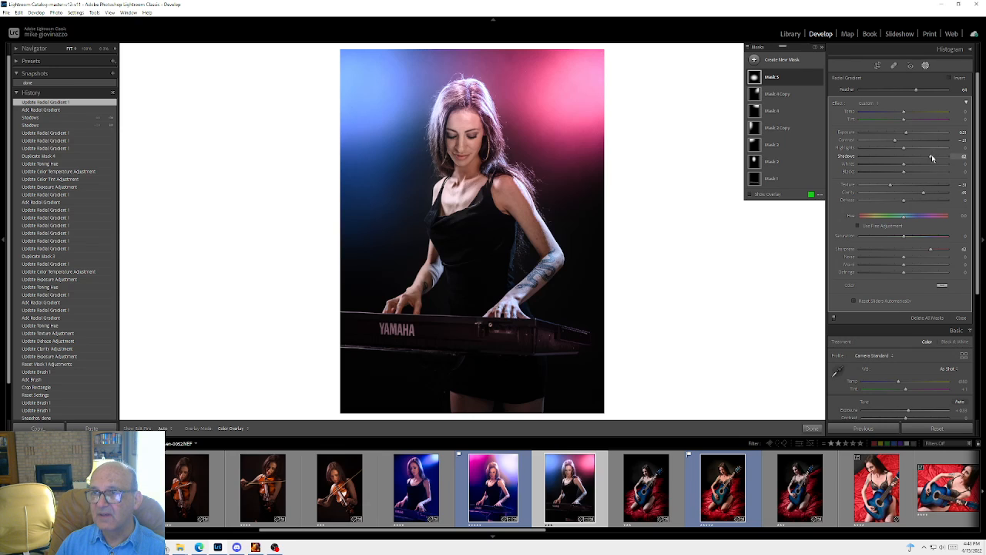
drag(907, 132, 913, 136)
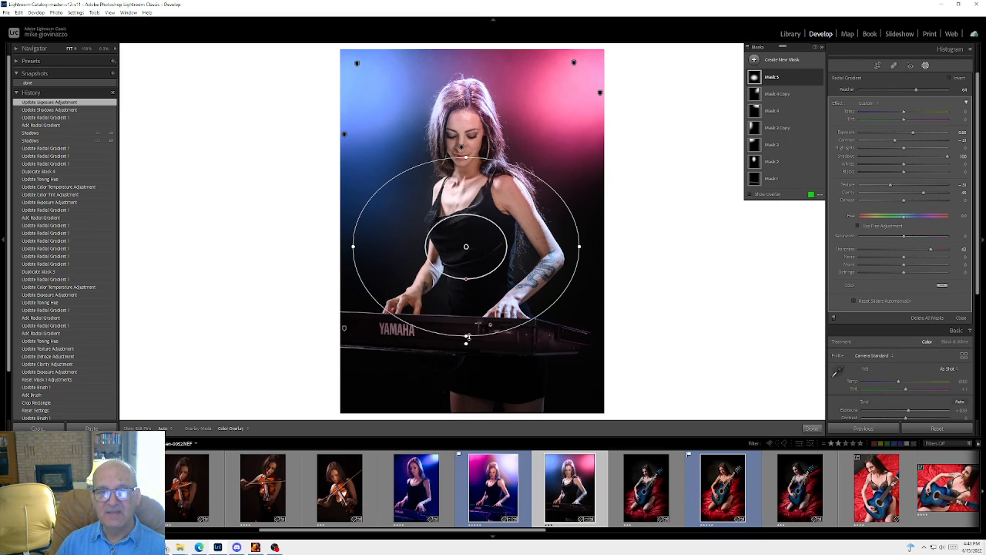
drag(465, 341, 467, 343)
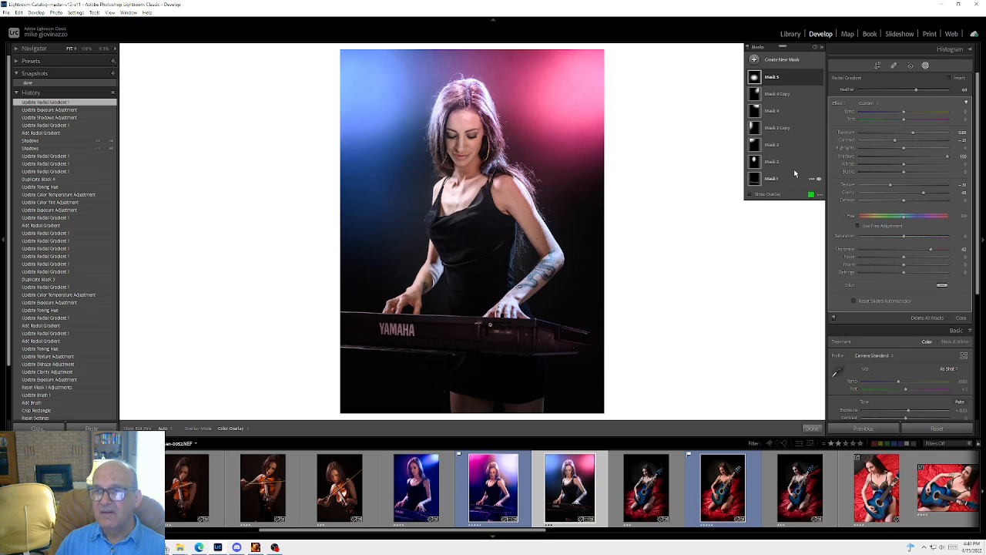
Step: Set the whites of the brush mask, Mask 1, to 100
click(765, 180)
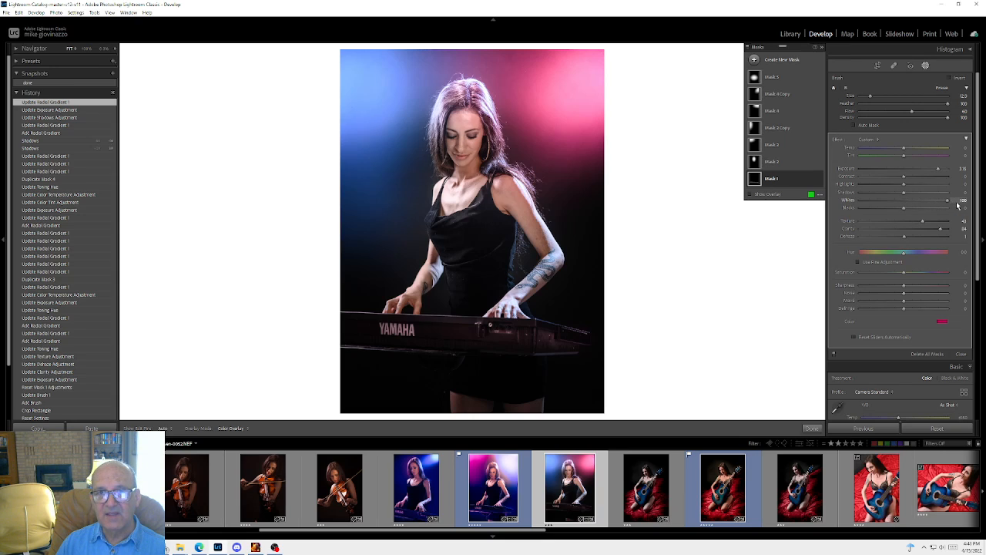
drag(955, 206, 954, 204)
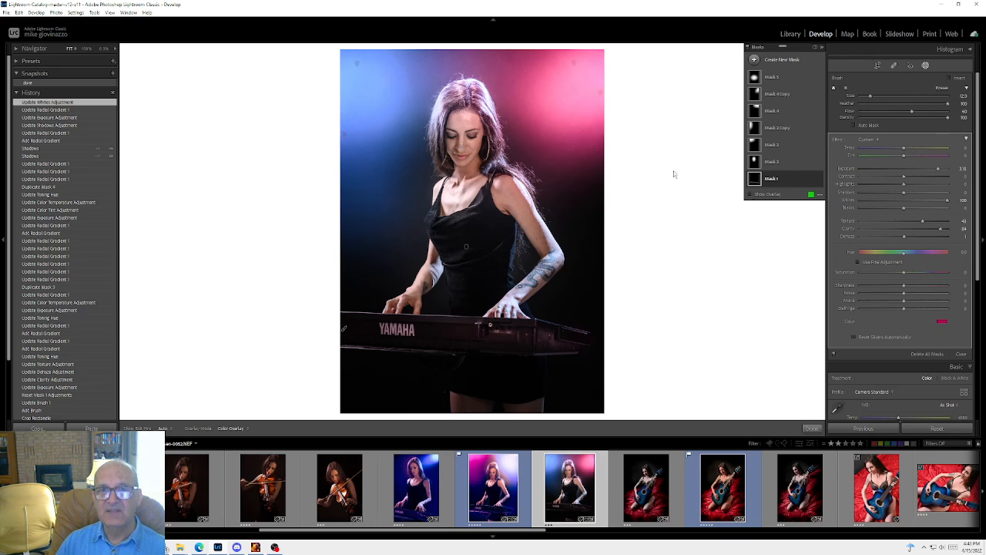
Step: Set the face gradient mask's exposure to about -0.28, highlights to about -5 and whites to 71
click(815, 161)
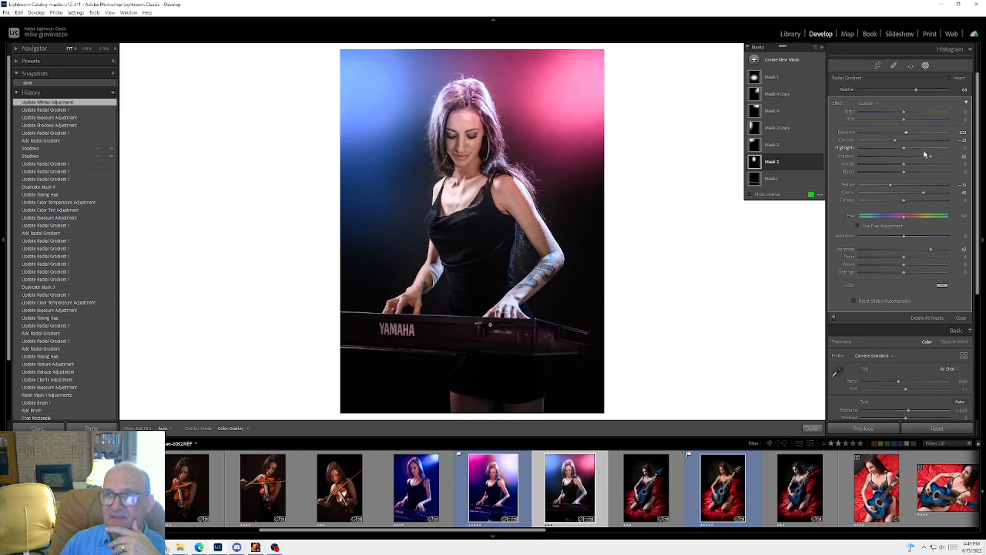
drag(906, 132, 900, 133)
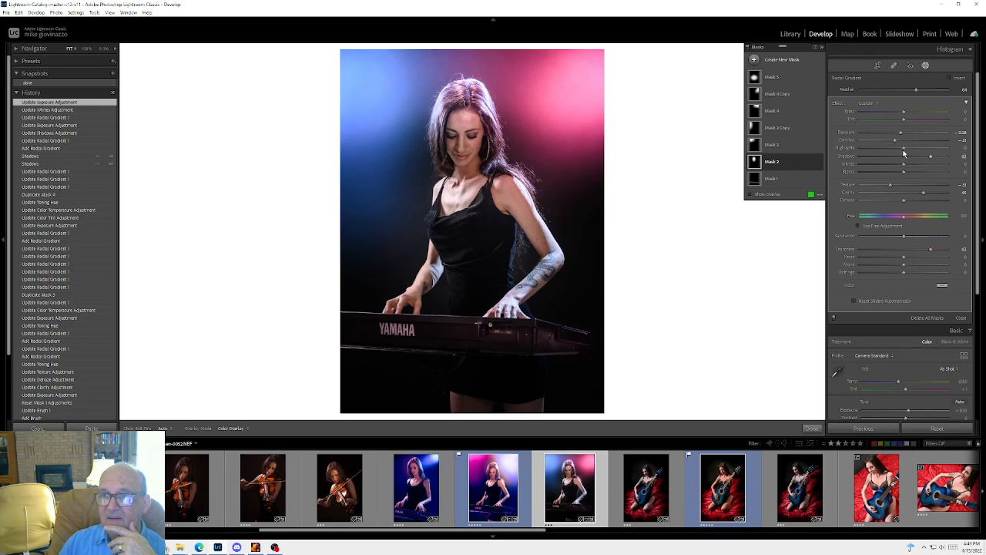
drag(904, 147, 918, 171)
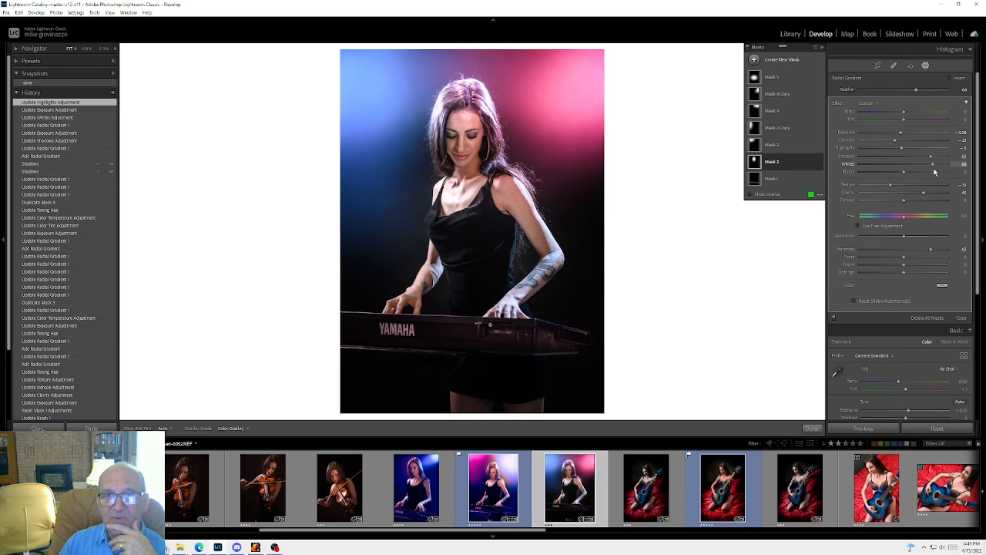
drag(938, 171, 934, 170)
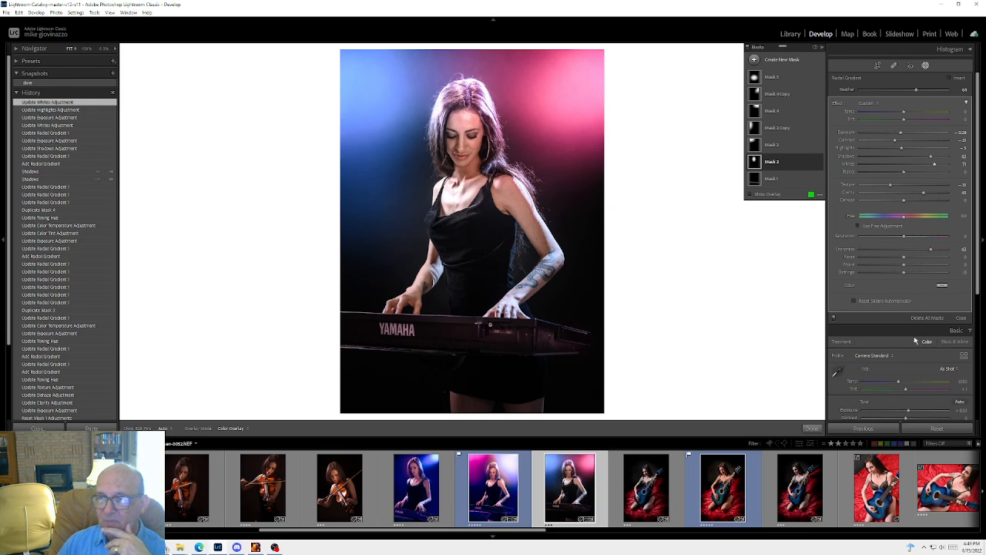
Step: Lower the whole photo's highlights to about -42 and whites to about -29
scroll(909, 386, down, 2)
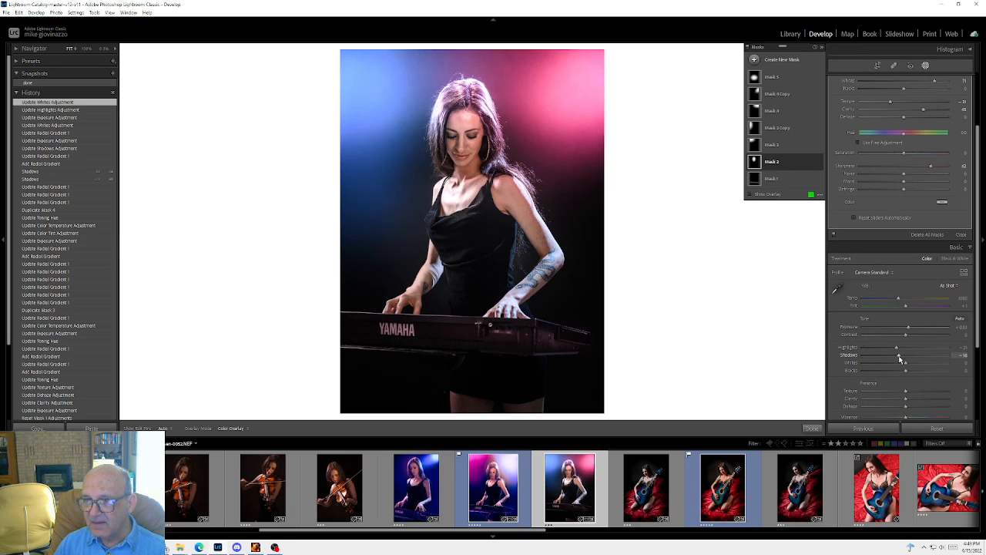
drag(896, 348, 887, 350)
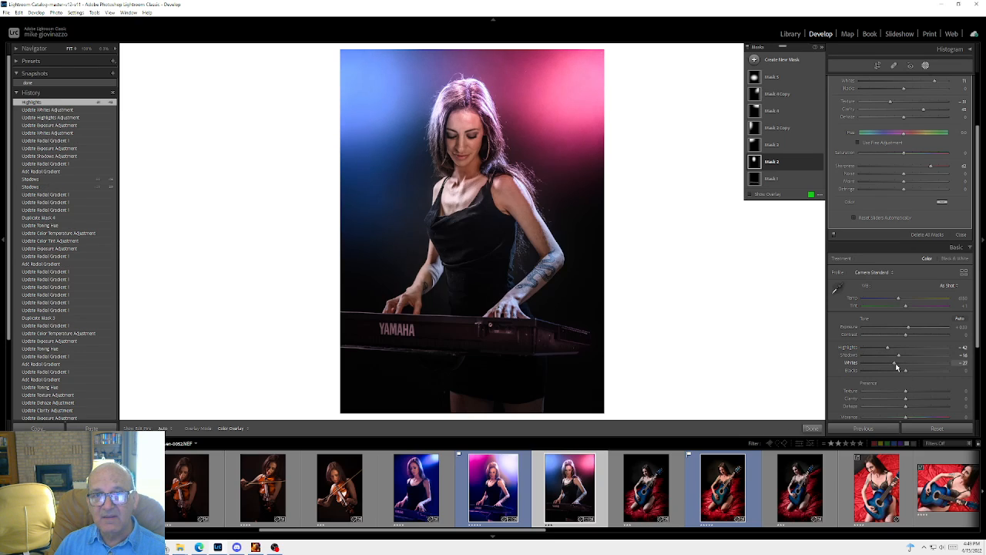
drag(896, 368, 894, 366)
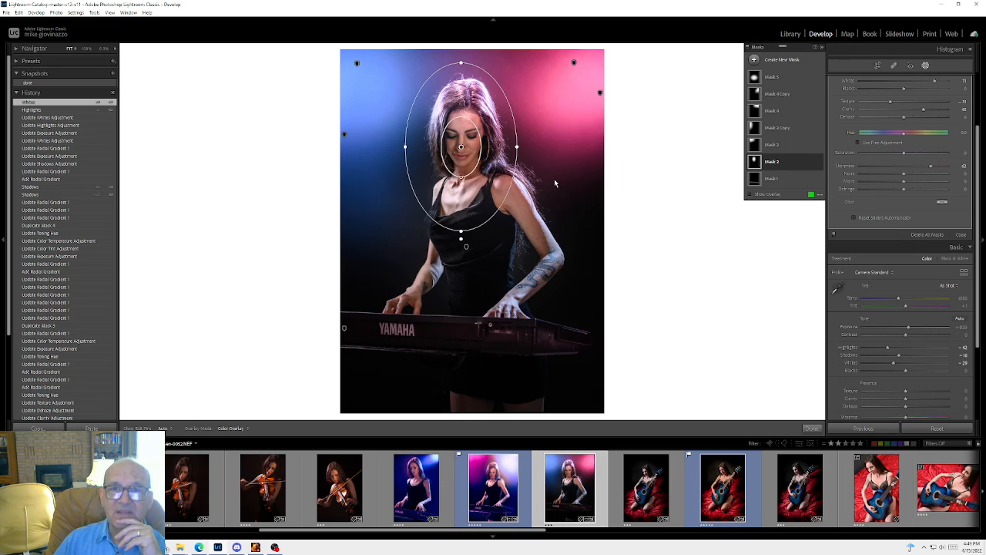
Step: Move the face gradient slightly up, shrink it to fit closely around the face, and close the masks
drag(460, 146, 459, 139)
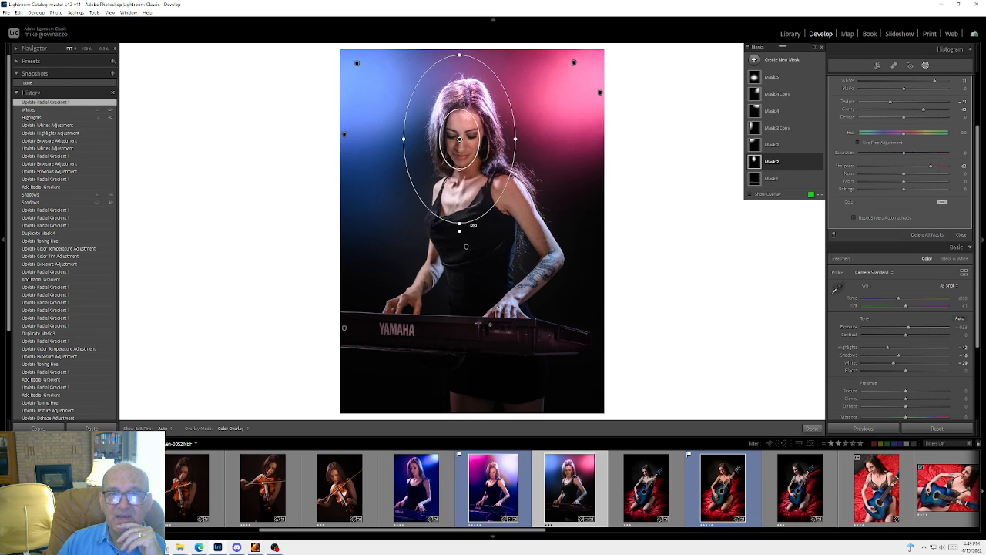
drag(459, 223, 460, 189)
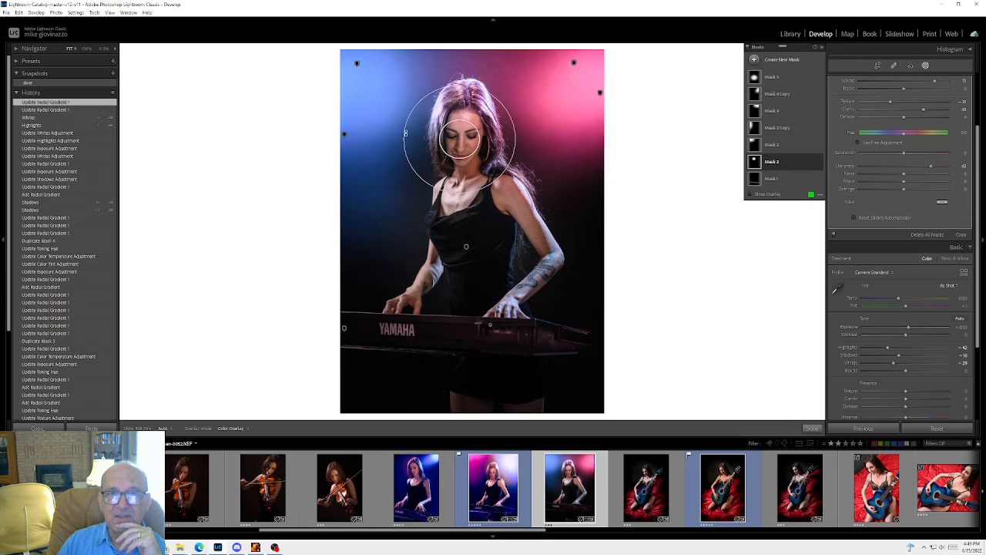
drag(404, 136, 456, 141)
drag(456, 194, 455, 197)
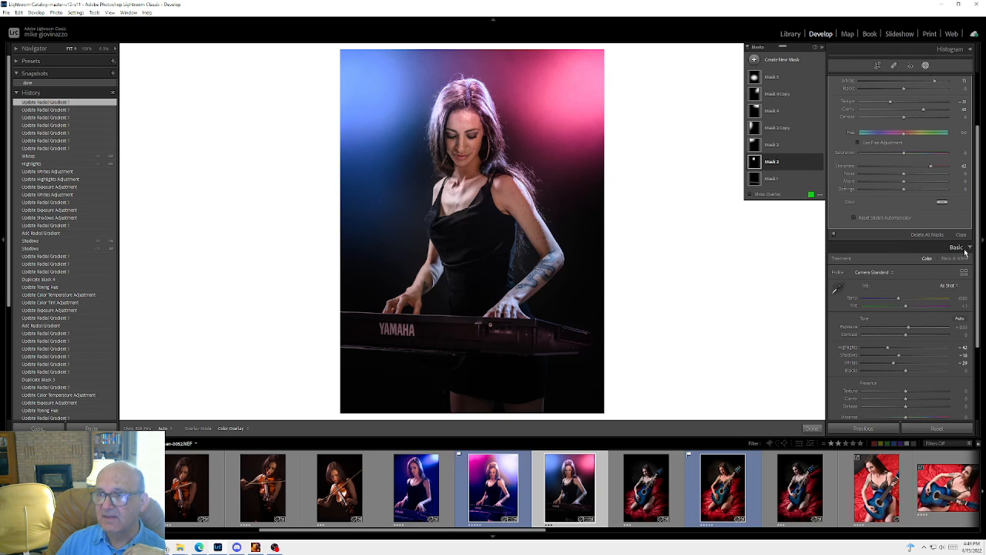
click(962, 235)
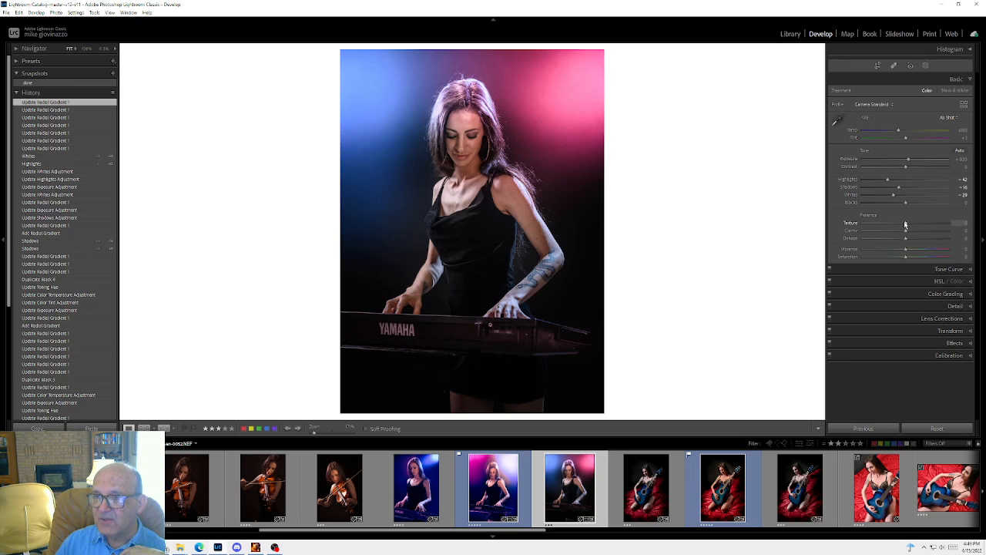
Step: Set the whole photo's texture to about -63, clarity to about 31 and dehaze to about -14
drag(902, 223, 877, 225)
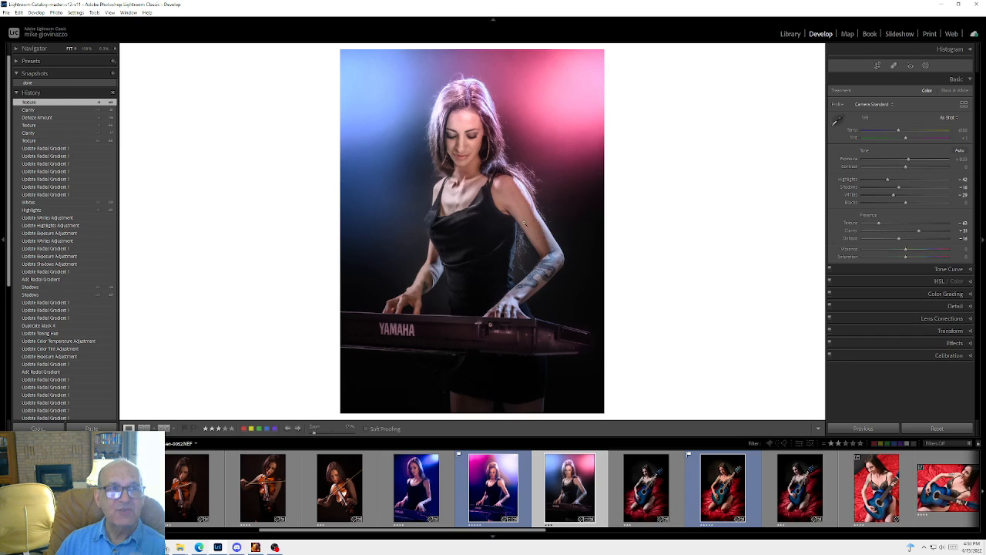
Step: Compare the new edit with the saved "done" snapshot and with the photo's before view
click(55, 82)
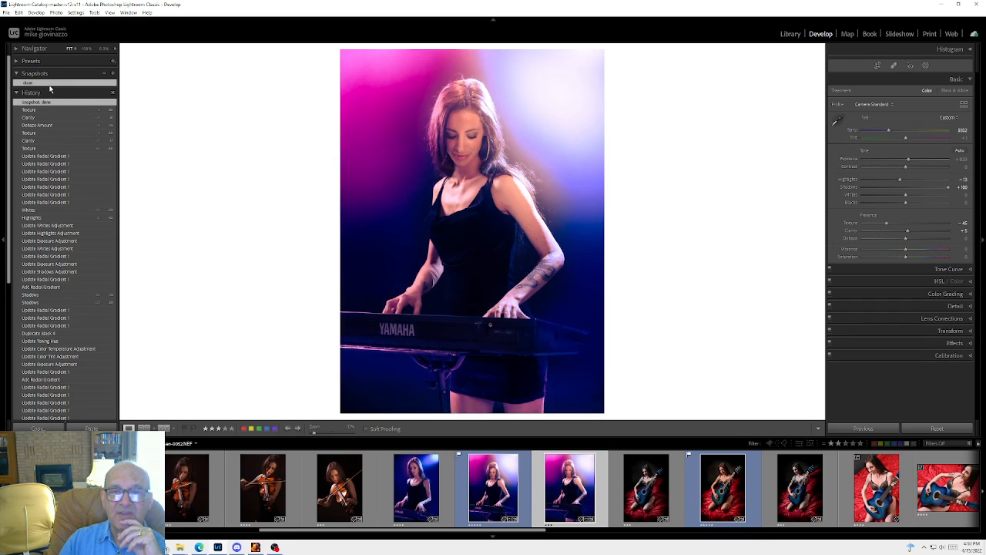
key(ctrl+z)
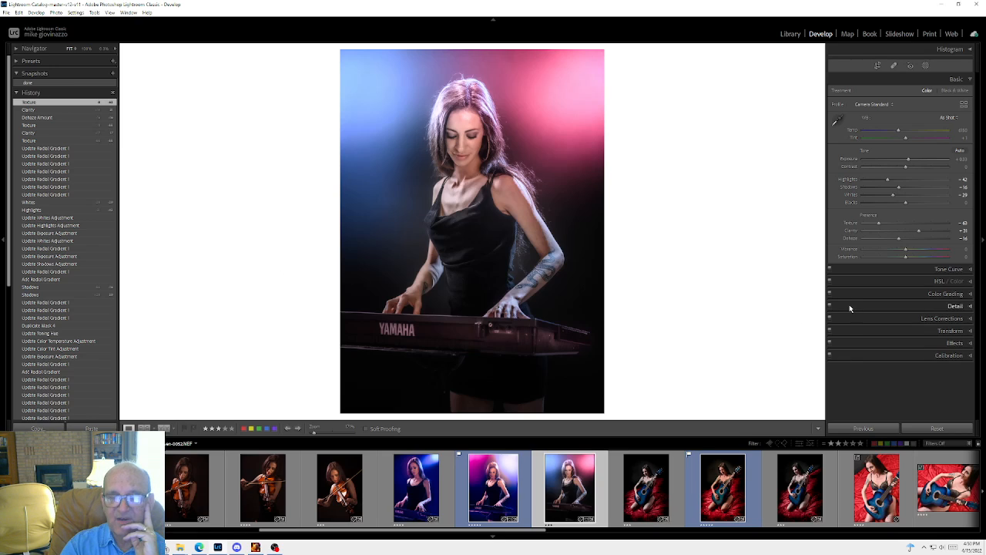
key(backslash)
key(backslash)
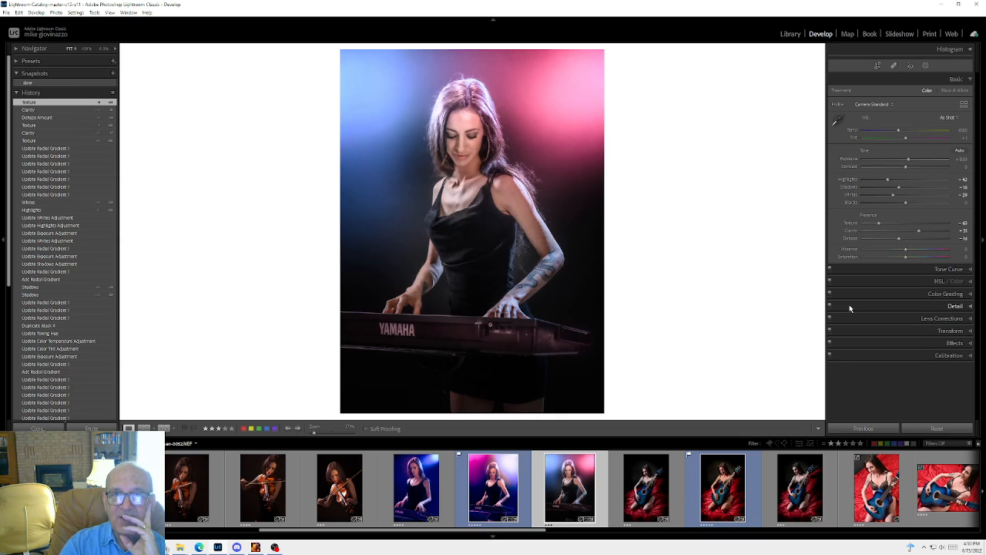
key(backslash)
key(backslash)
key(backslash)
key(backslash)
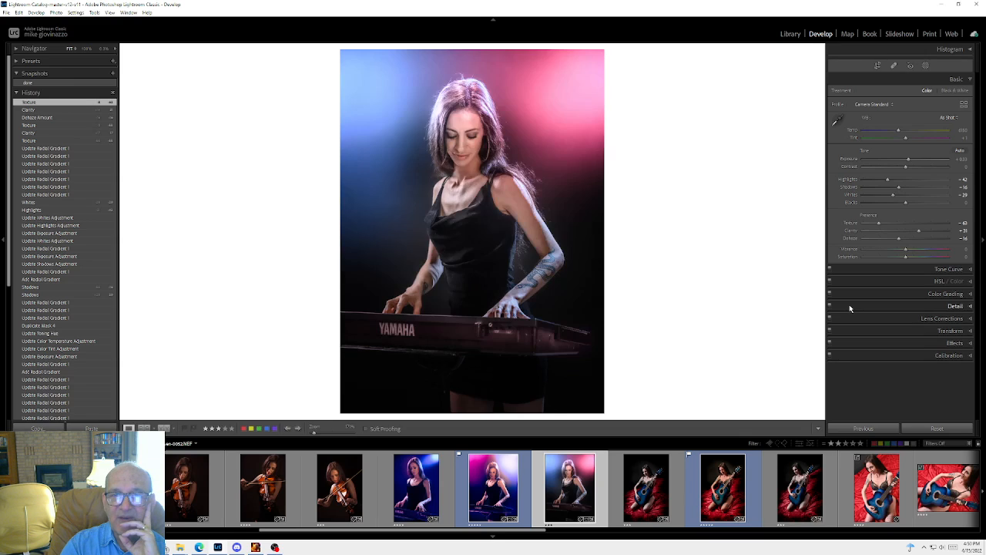